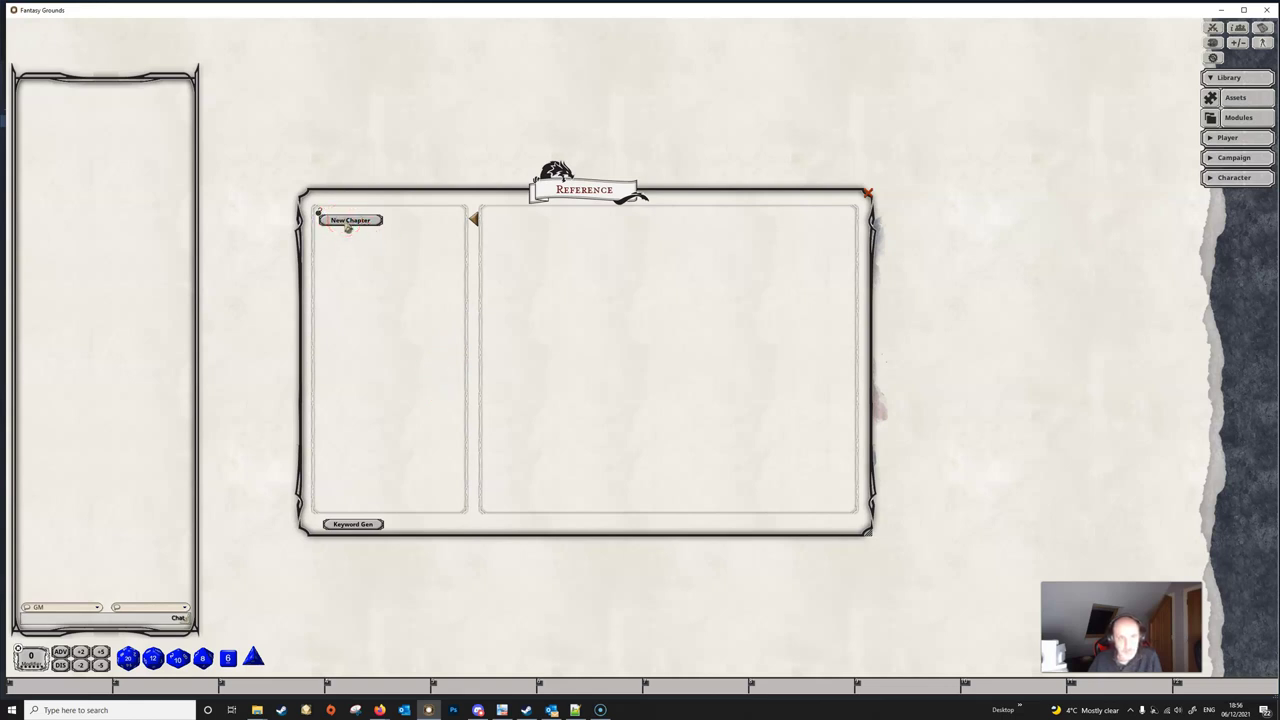
# Step: Add a new chapter to the empty reference manual
pyautogui.click(349, 221)
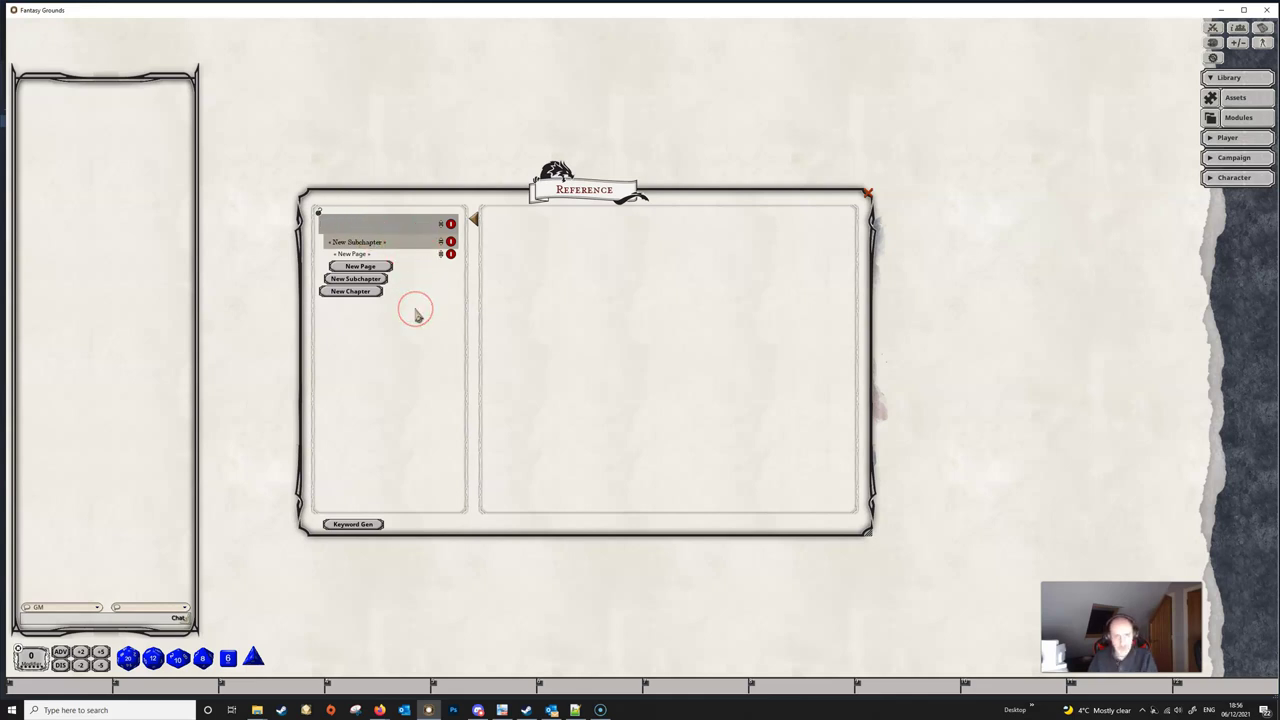
pyautogui.click(348, 293)
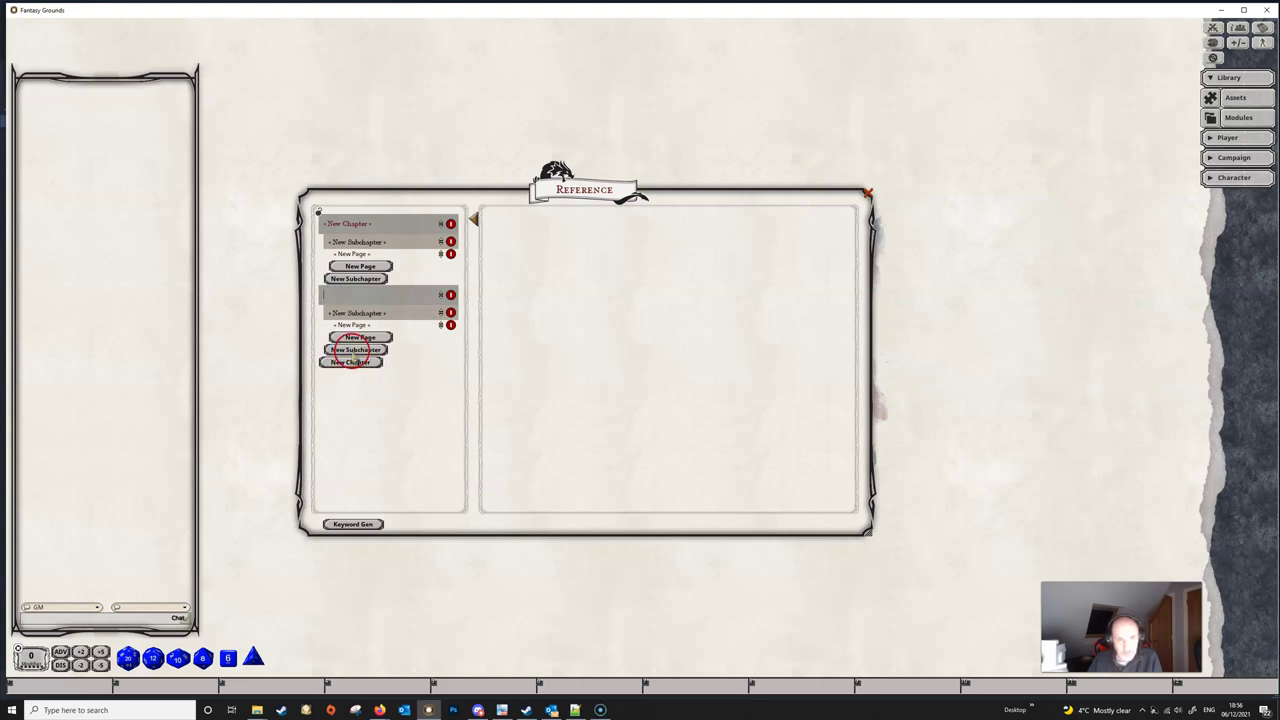
pyautogui.click(355, 349)
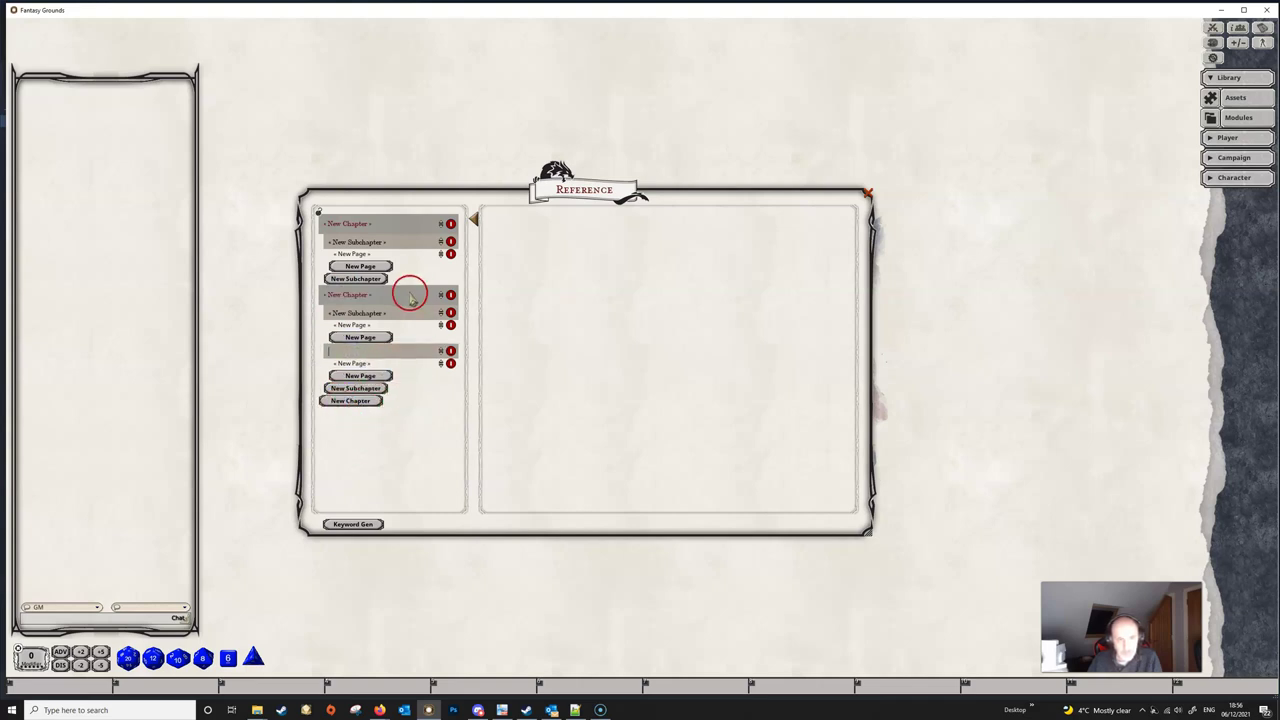
pyautogui.click(450, 363)
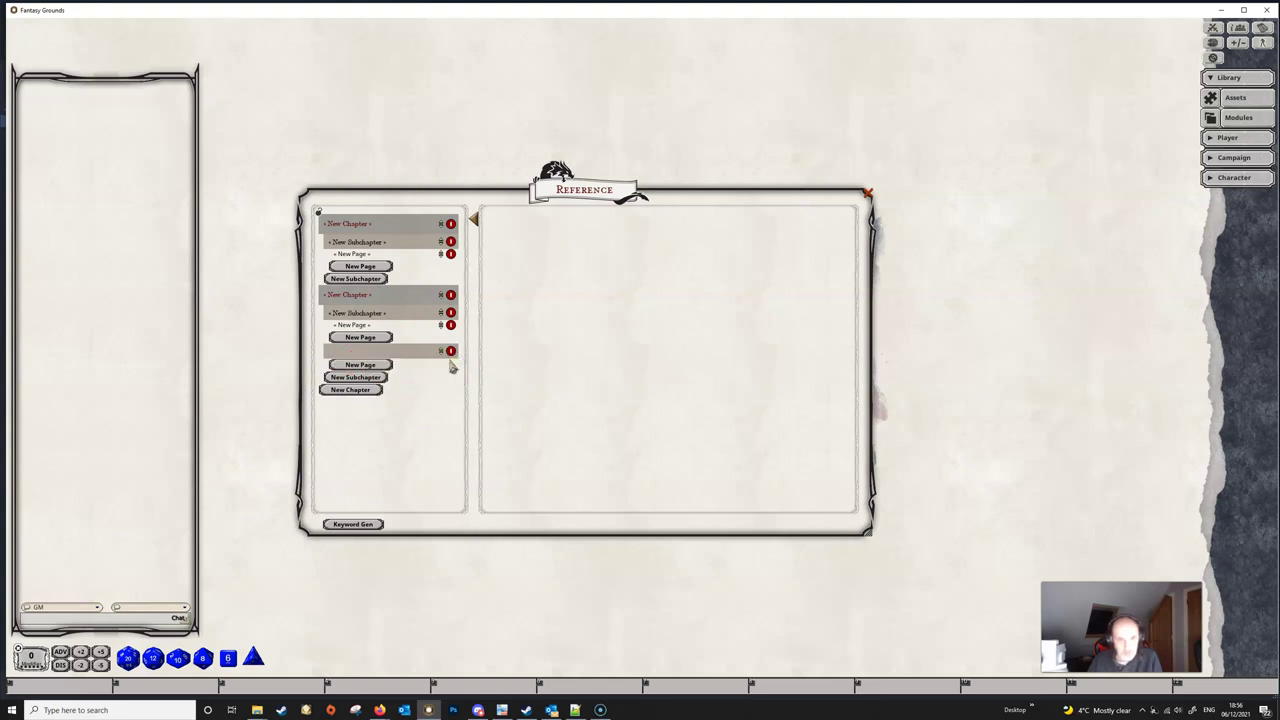
pyautogui.click(450, 351)
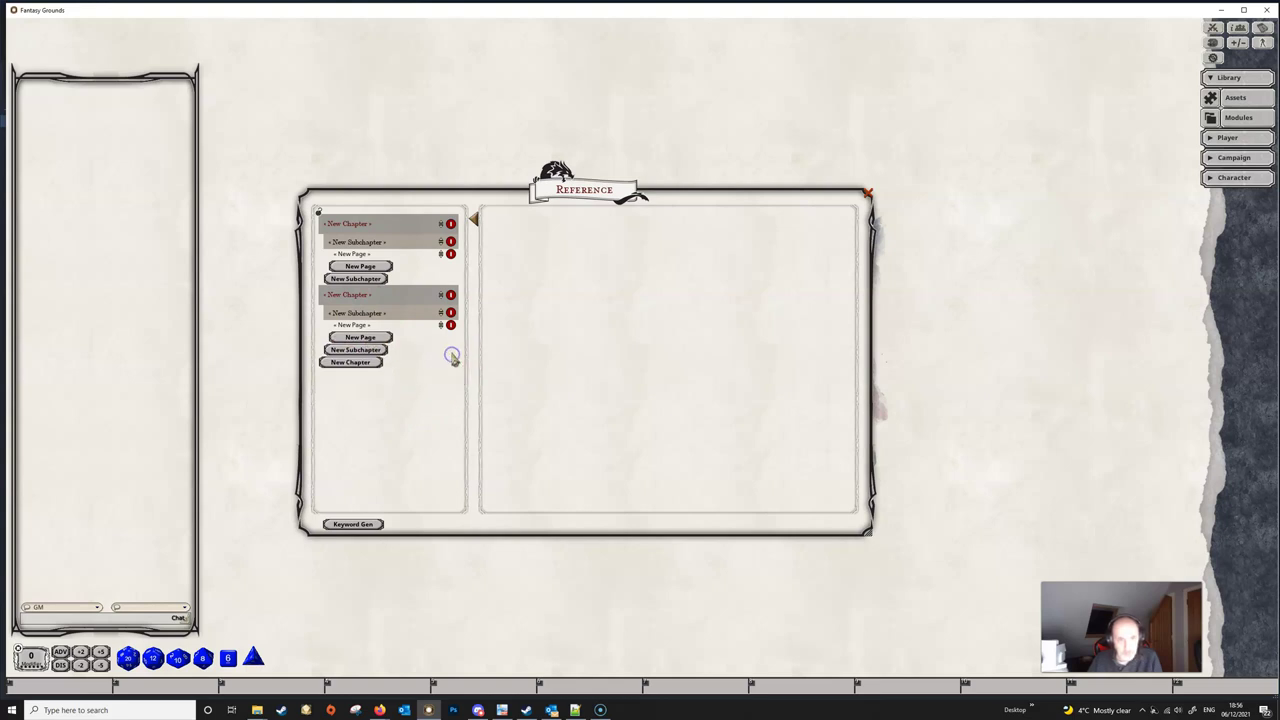
pyautogui.click(450, 295)
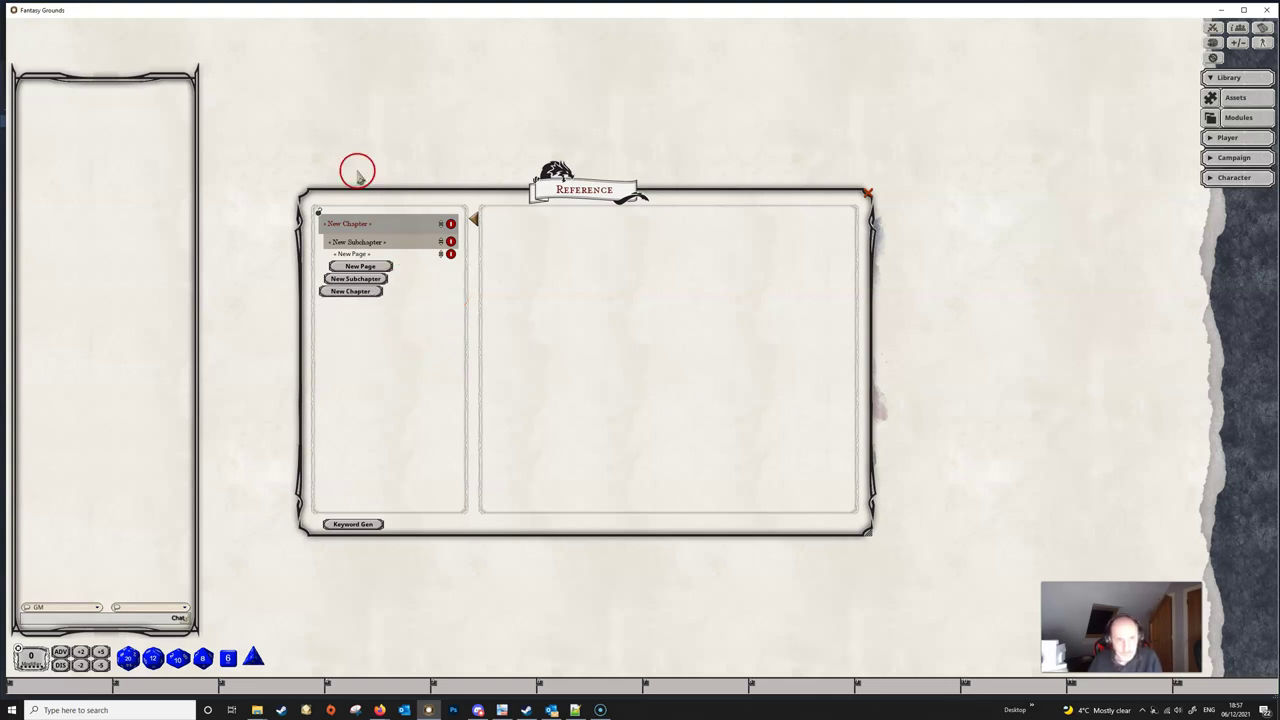
# Step: Name the chapter "Dungeon Master's Guide"
pyautogui.click(365, 230)
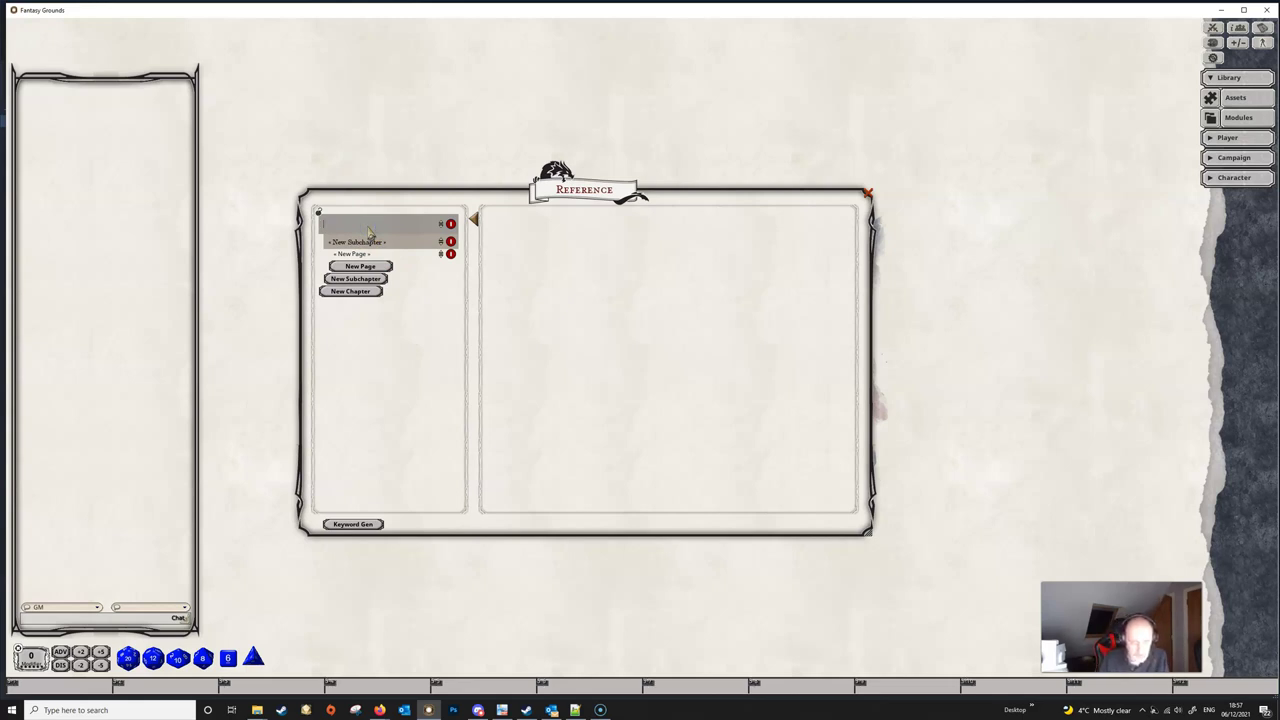
pyautogui.write('Da')
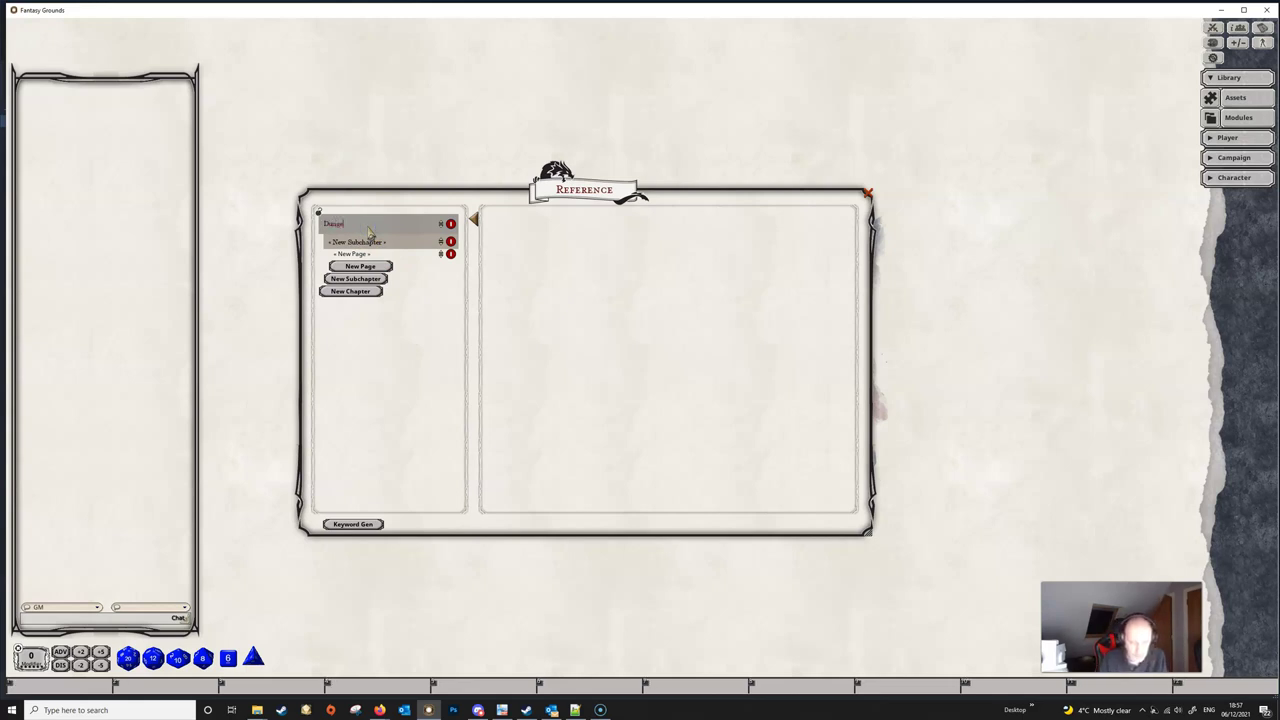
pyautogui.write("ngeon Master's")
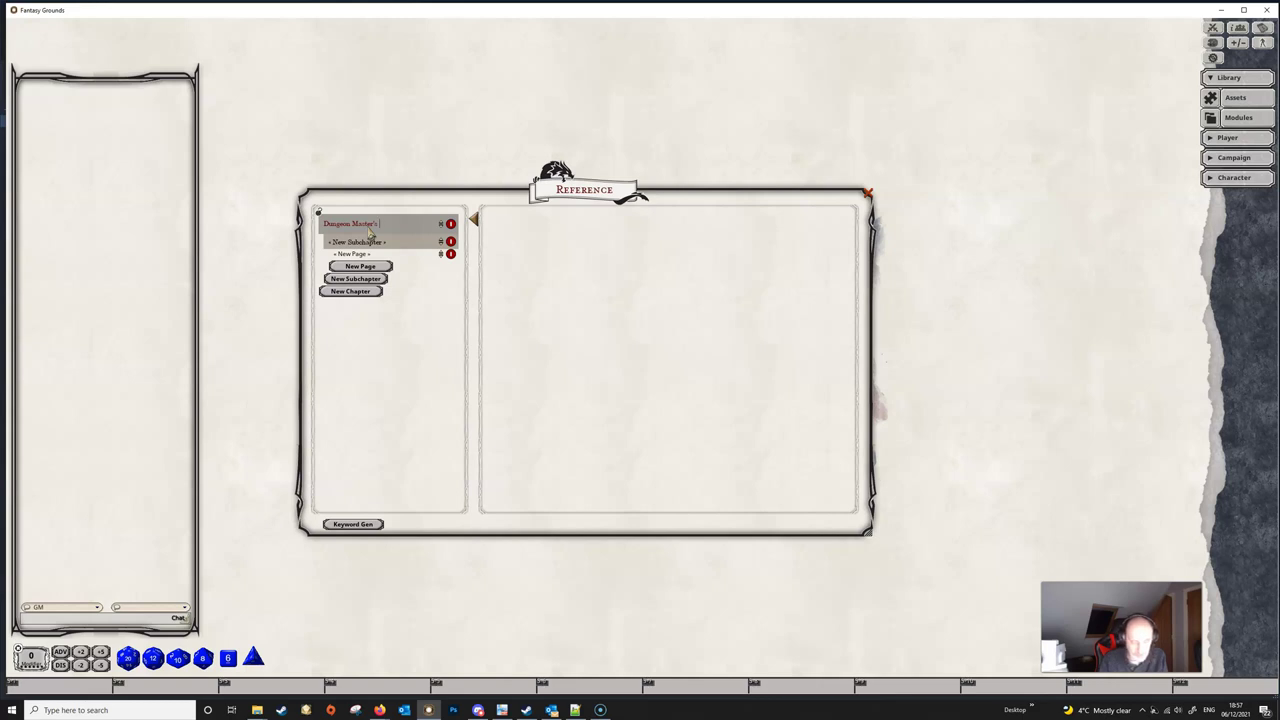
pyautogui.write(' Guide')
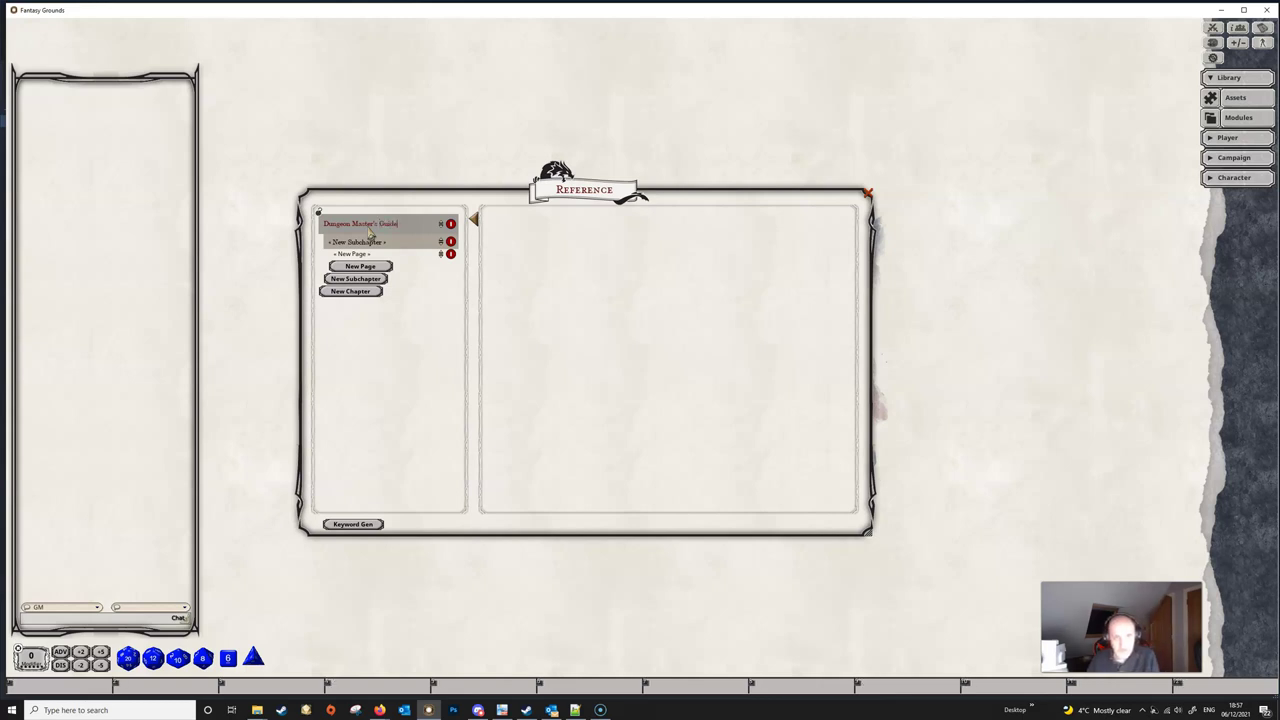
# Step: Name the subchapter "Introduction" and the page beneath it "Preface"
pyautogui.click(368, 243)
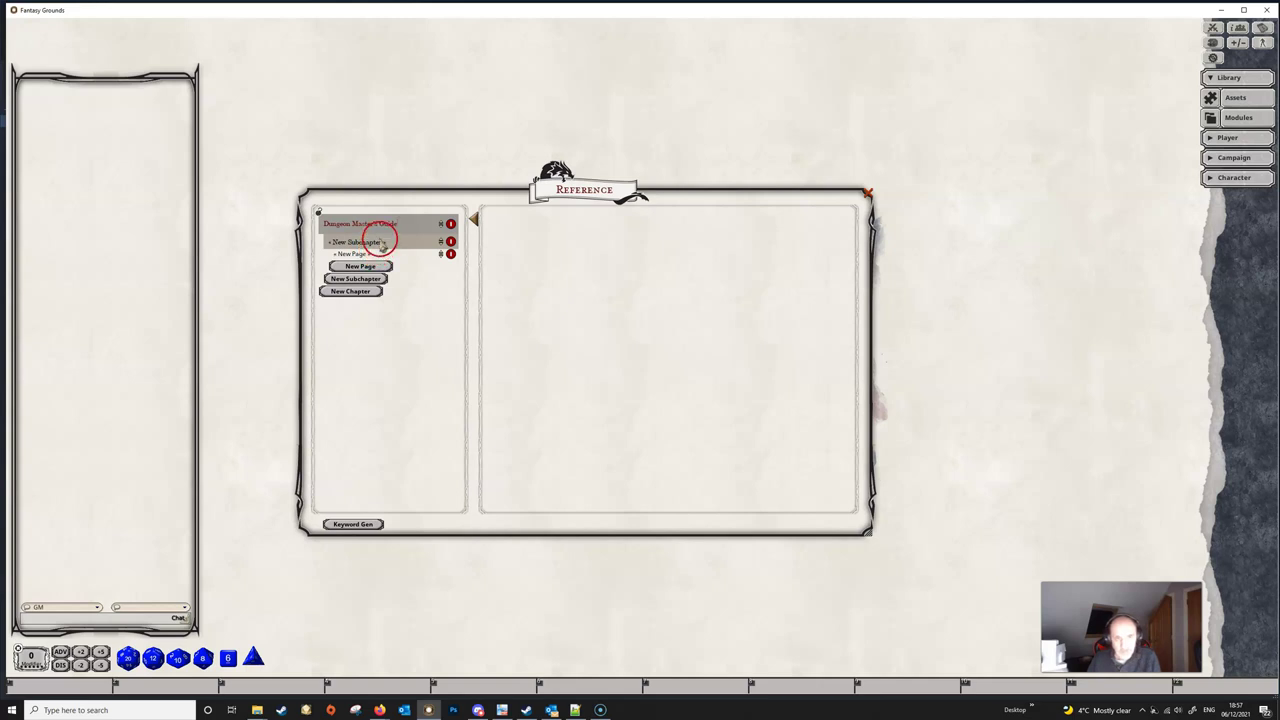
pyautogui.click(381, 243)
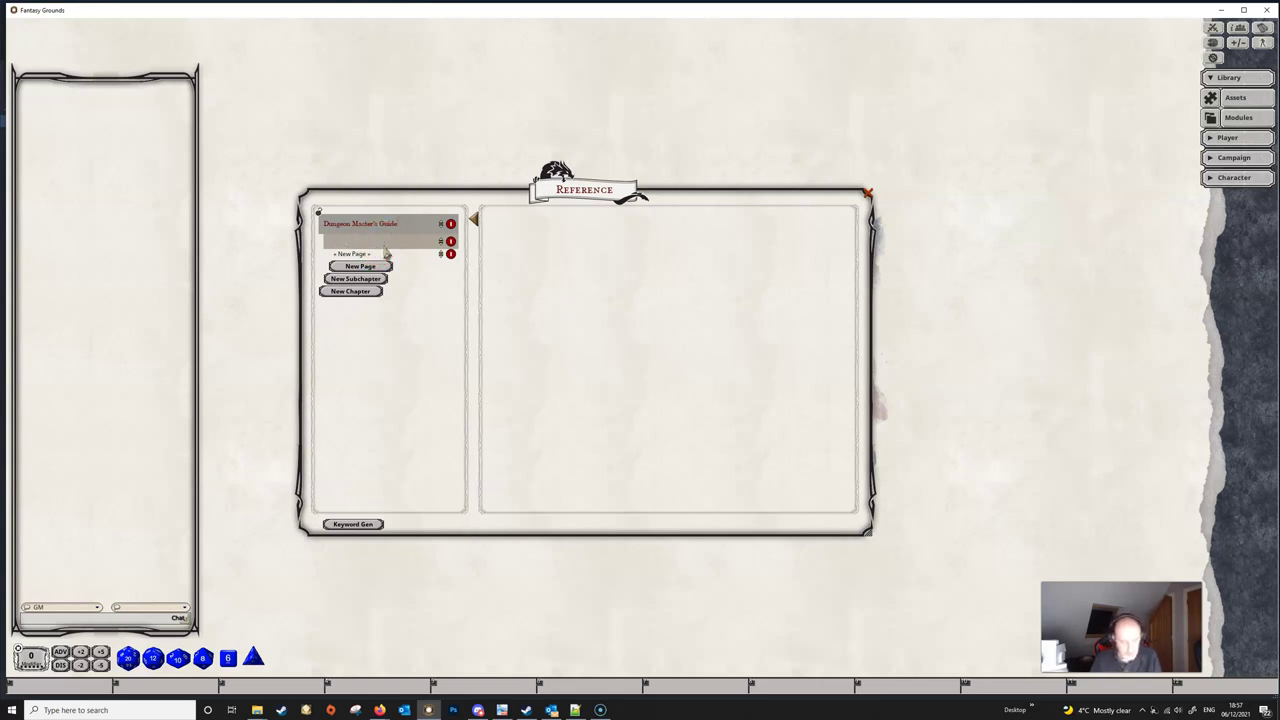
pyautogui.write('Introduction')
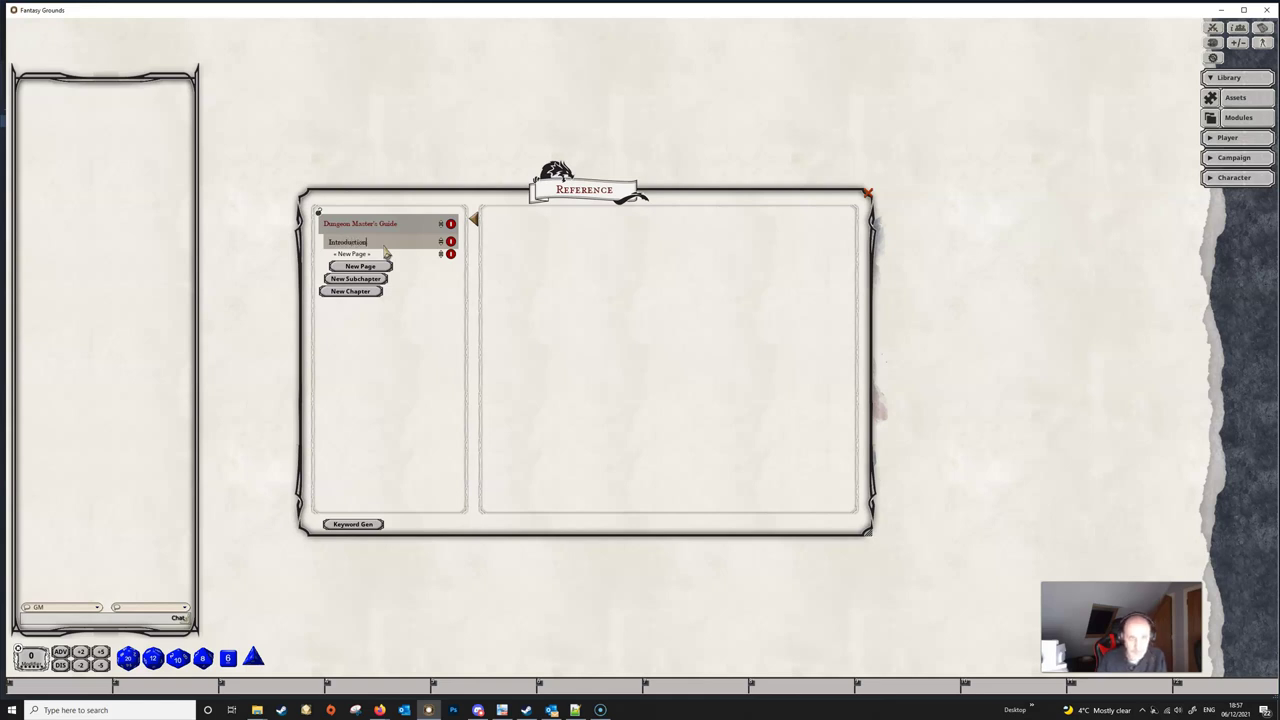
pyautogui.click(364, 252)
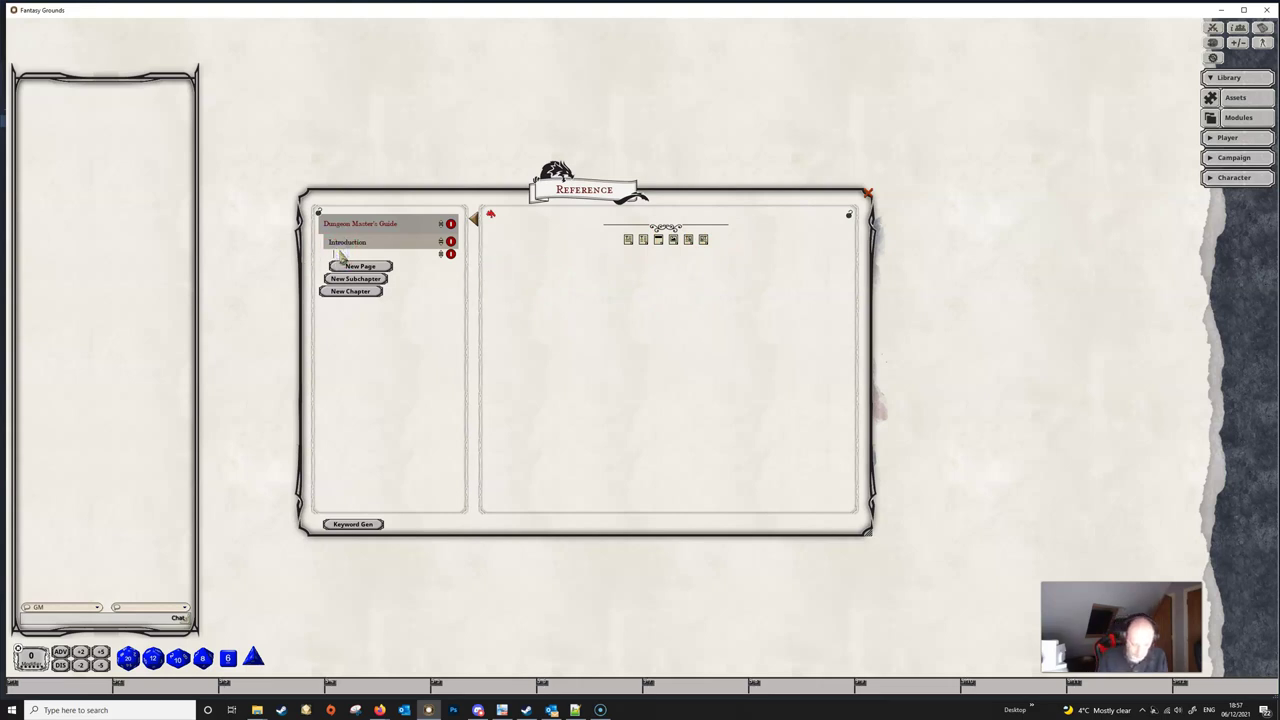
pyautogui.write('Preface')
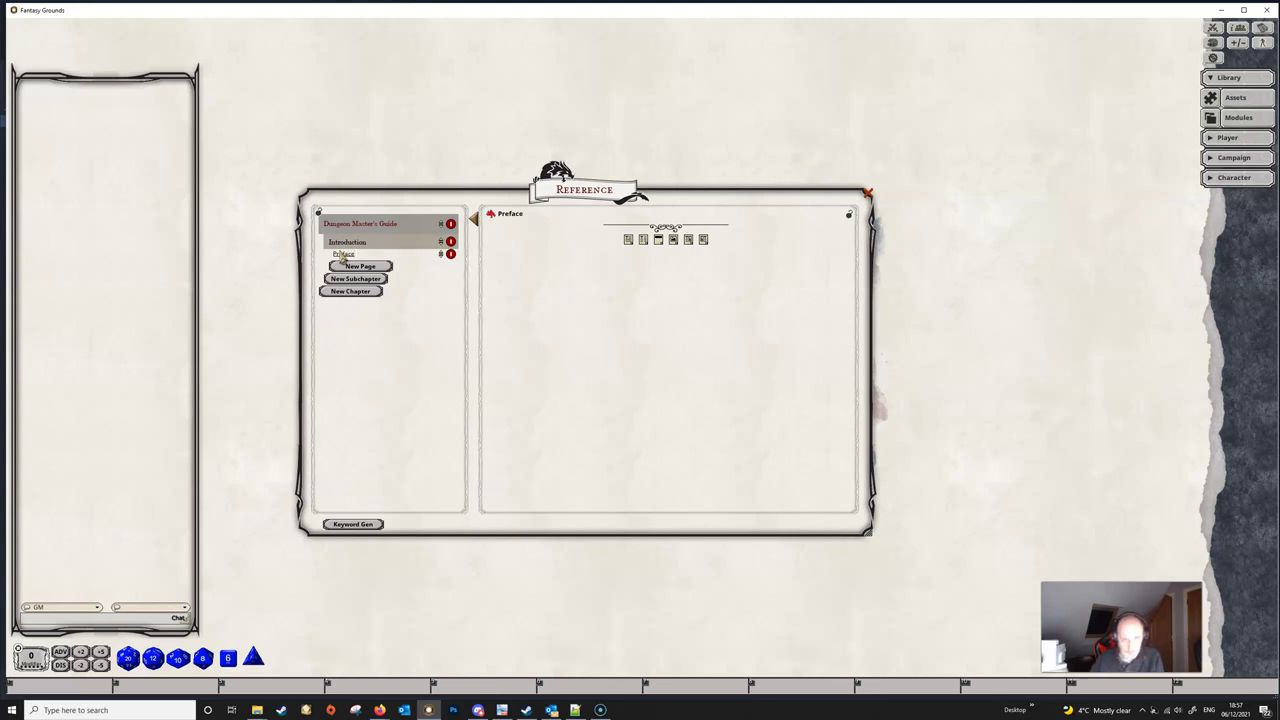
# Step: View the Preface page in its own window, close it, and examine the available content block types
pyautogui.click(492, 212)
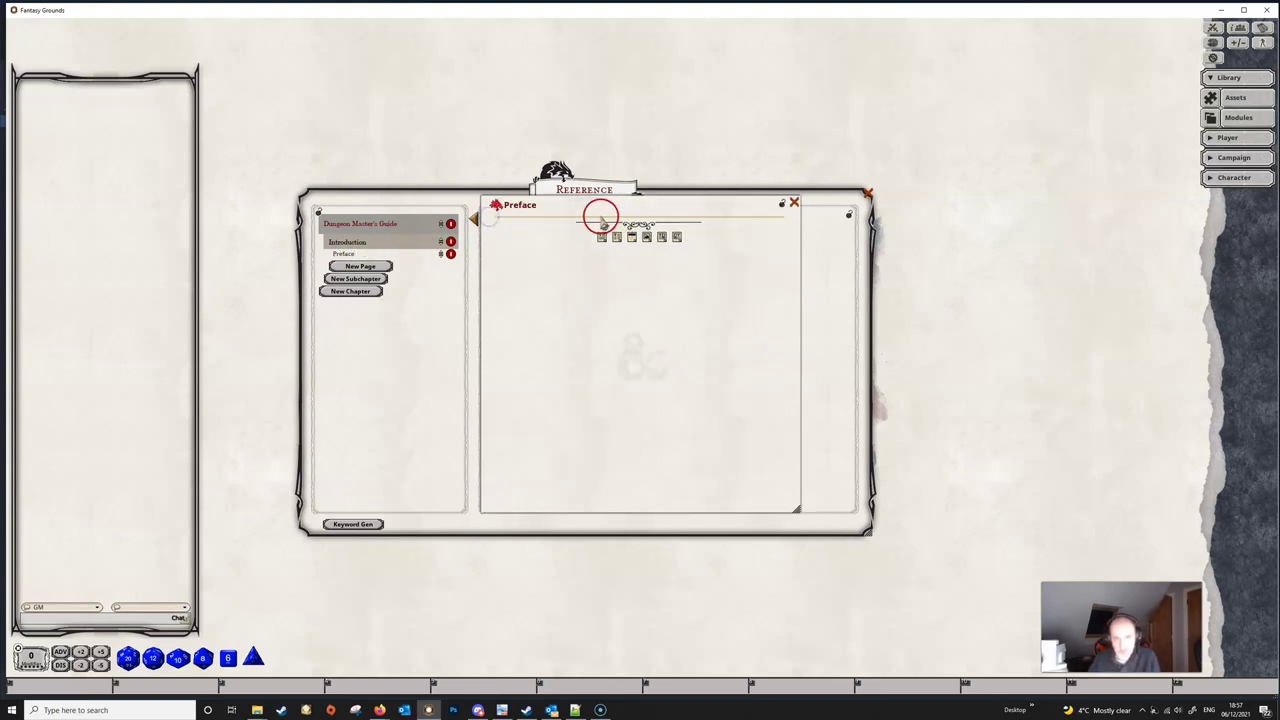
pyautogui.click(795, 204)
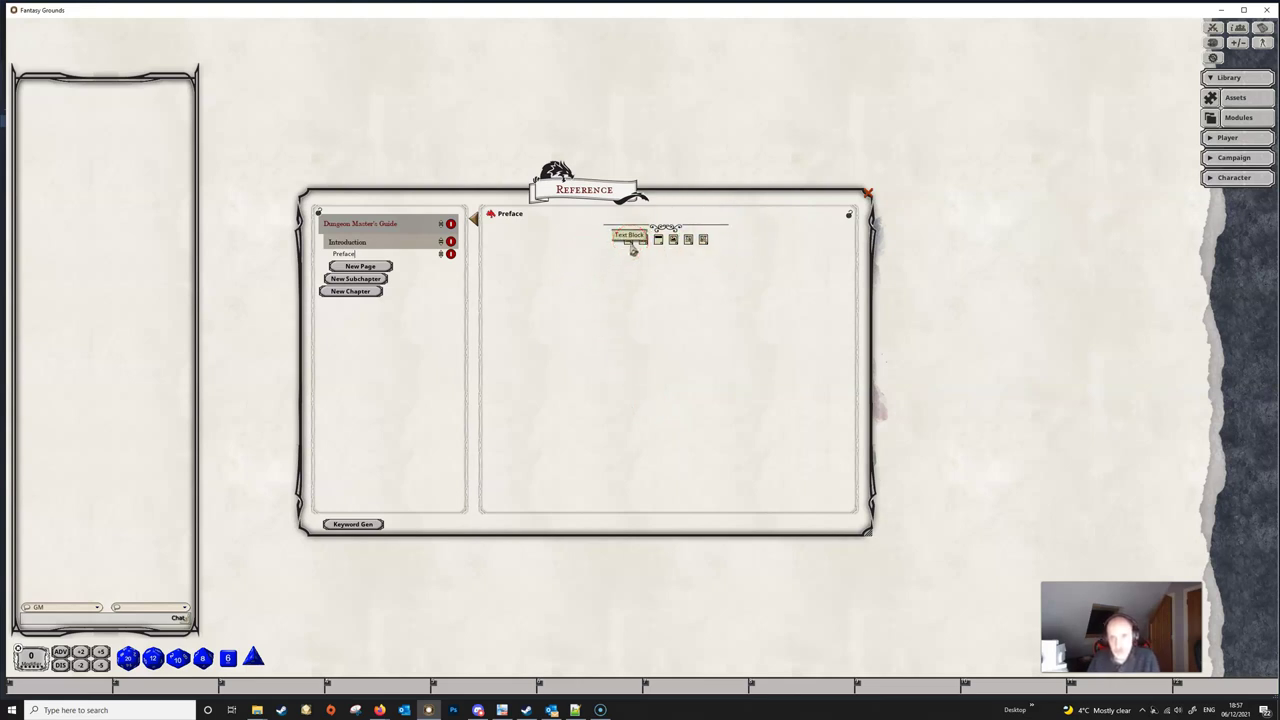
pyautogui.click(685, 240)
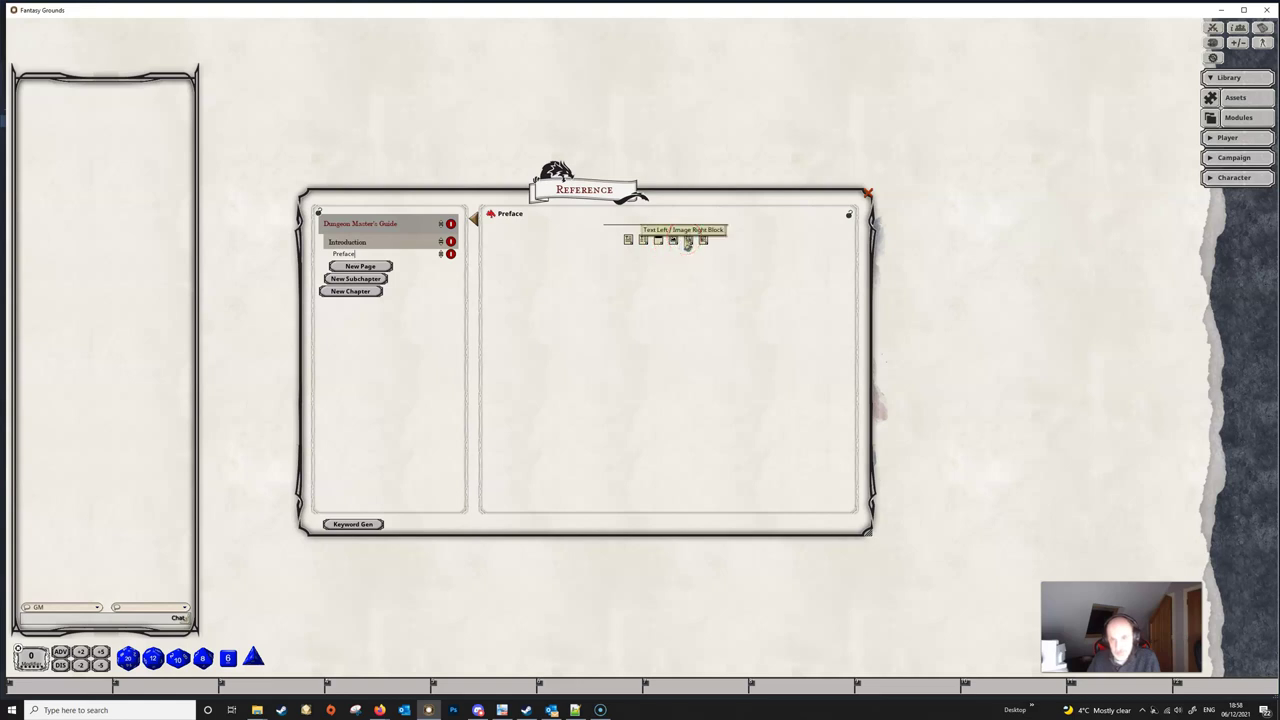
pyautogui.click(703, 241)
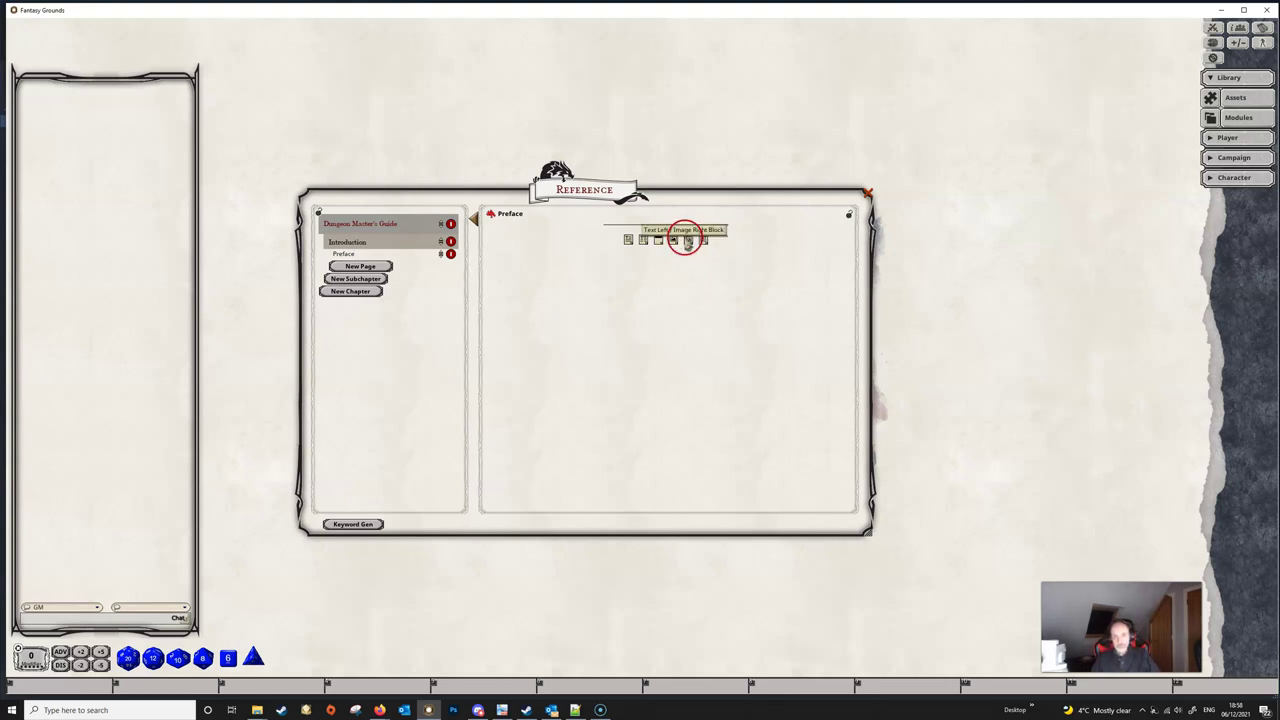
pyautogui.moveTo(704, 241); pyautogui.dragTo(679, 253)
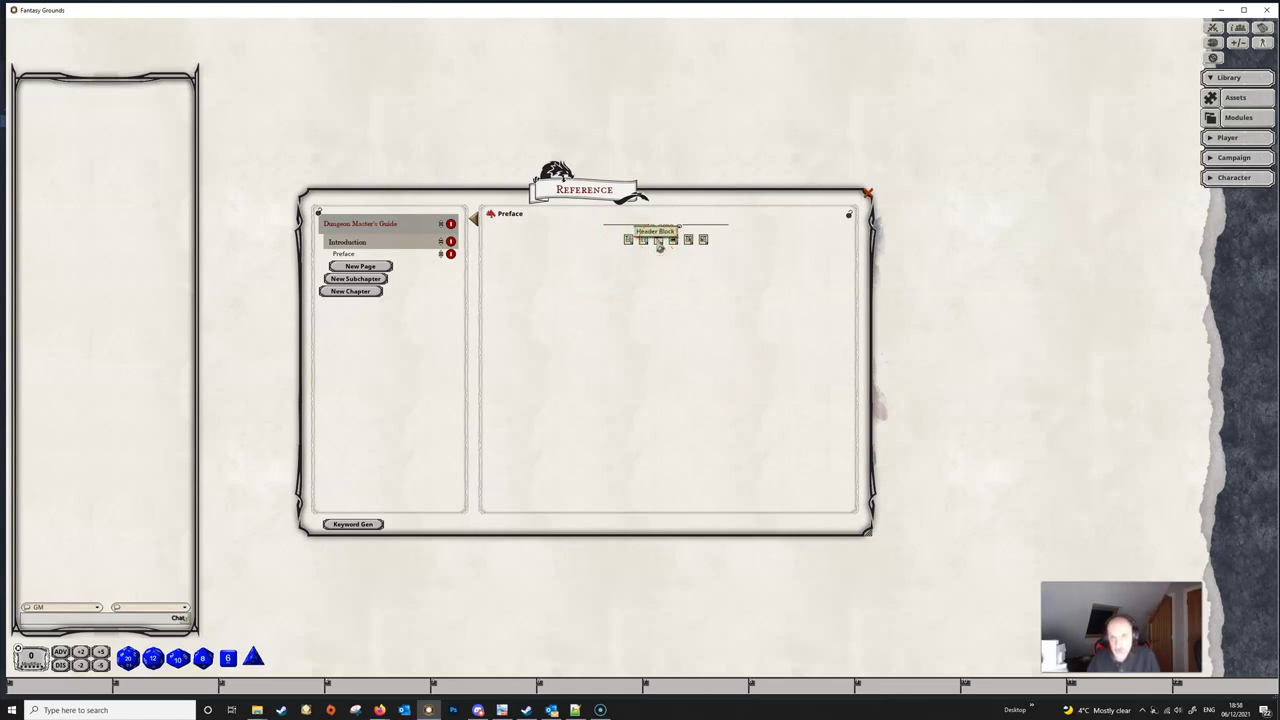
# Step: Add a header block reading "Introduction" to the Preface page and give it the gold-bordered frame
pyautogui.click(658, 241)
pyautogui.click(614, 274)
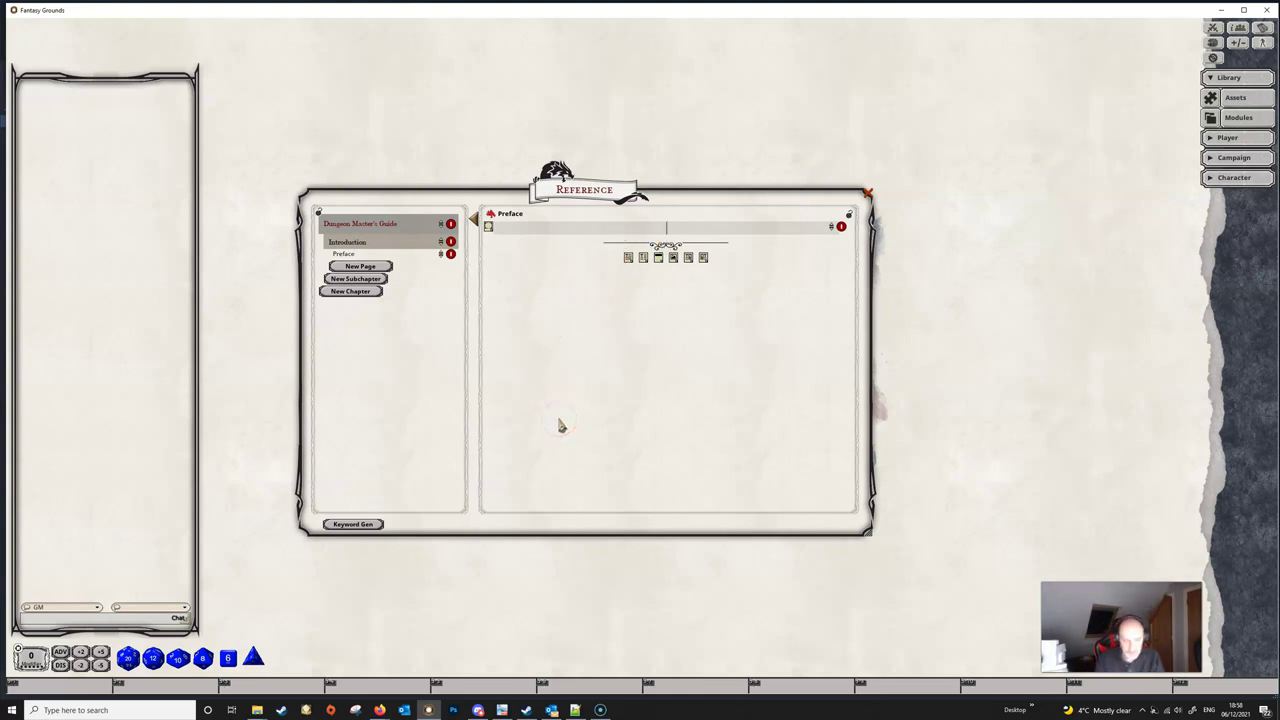
pyautogui.write('Introduction')
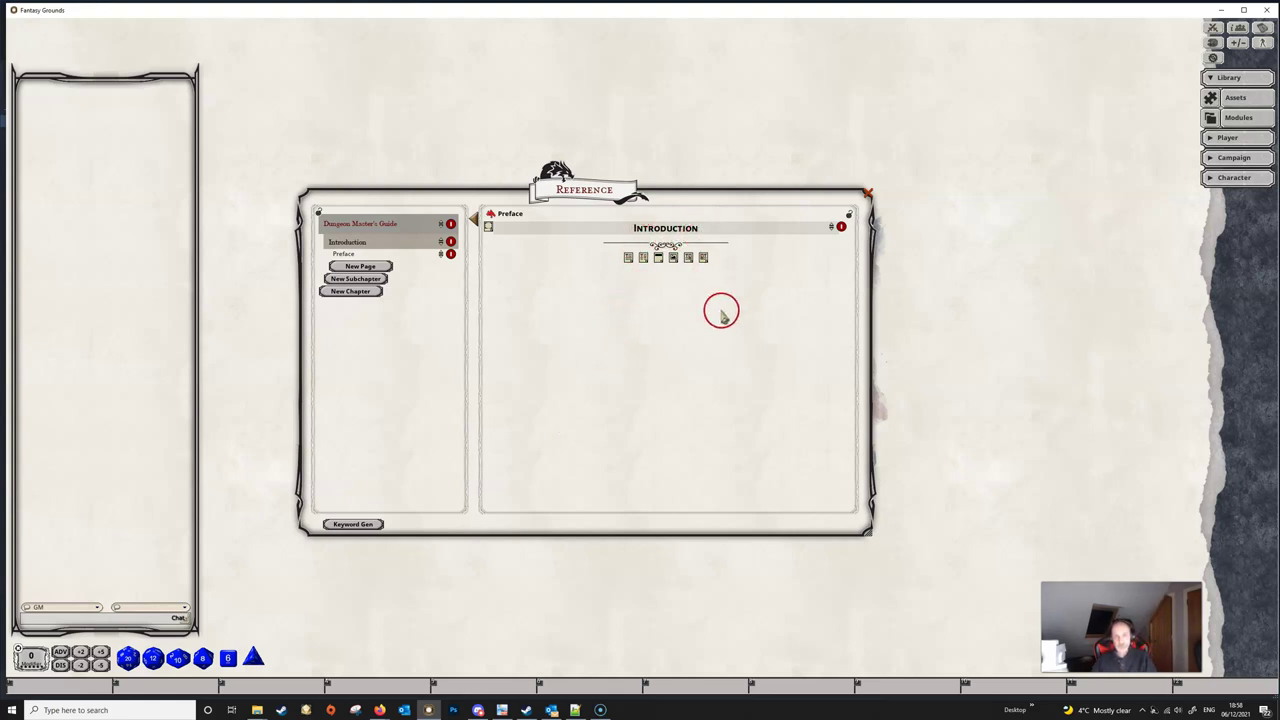
pyautogui.click(489, 228)
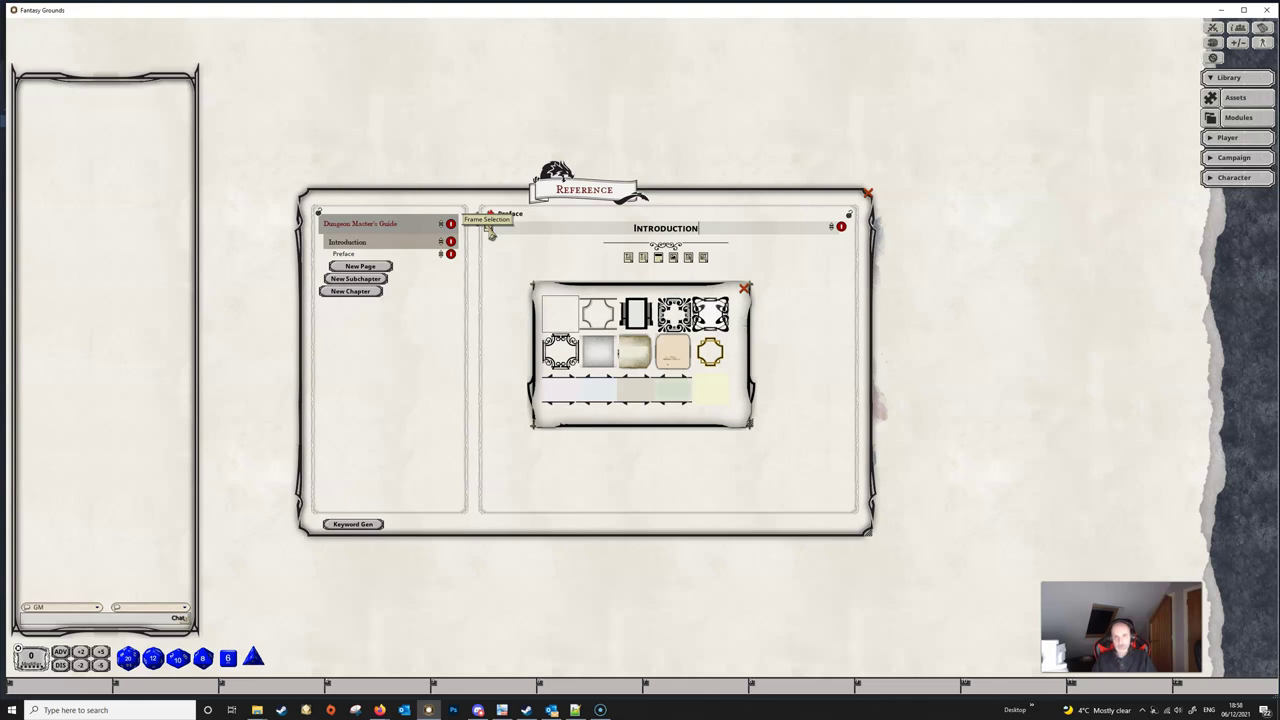
pyautogui.click(698, 352)
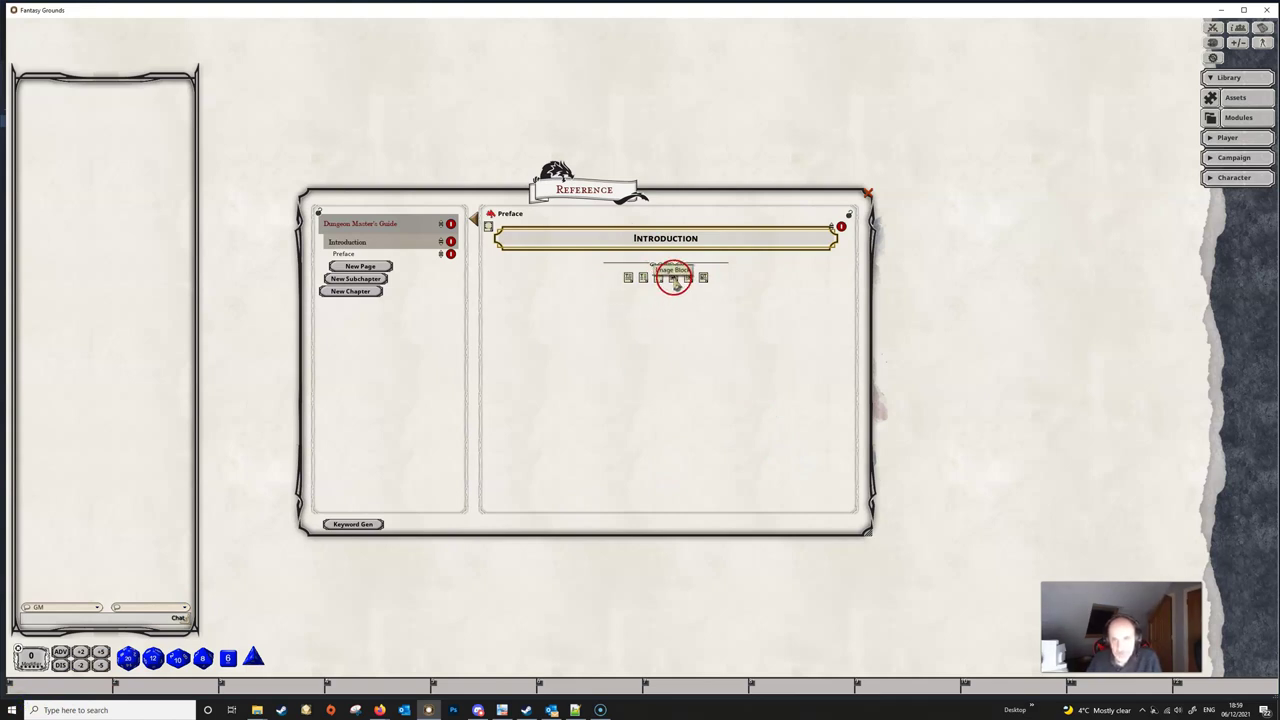
# Step: Add an image block below the Introduction header and open the Campaign folder in the image assets
pyautogui.click(674, 280)
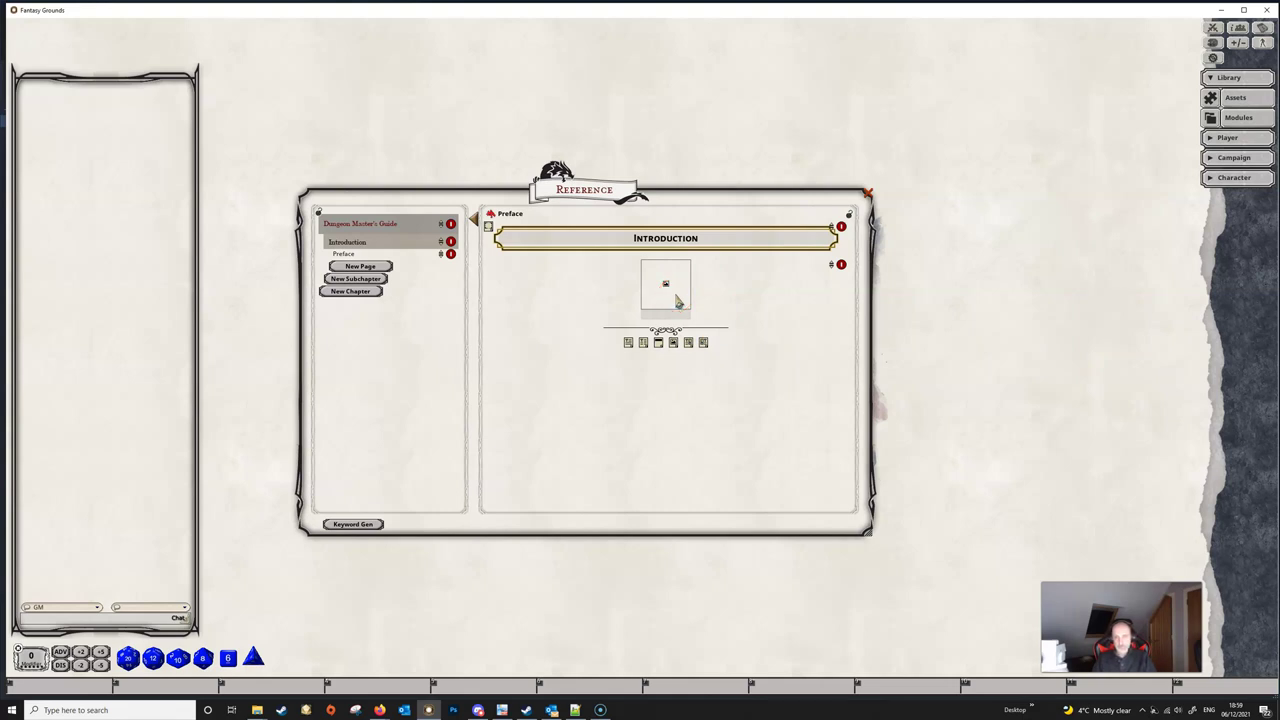
pyautogui.click(1232, 157)
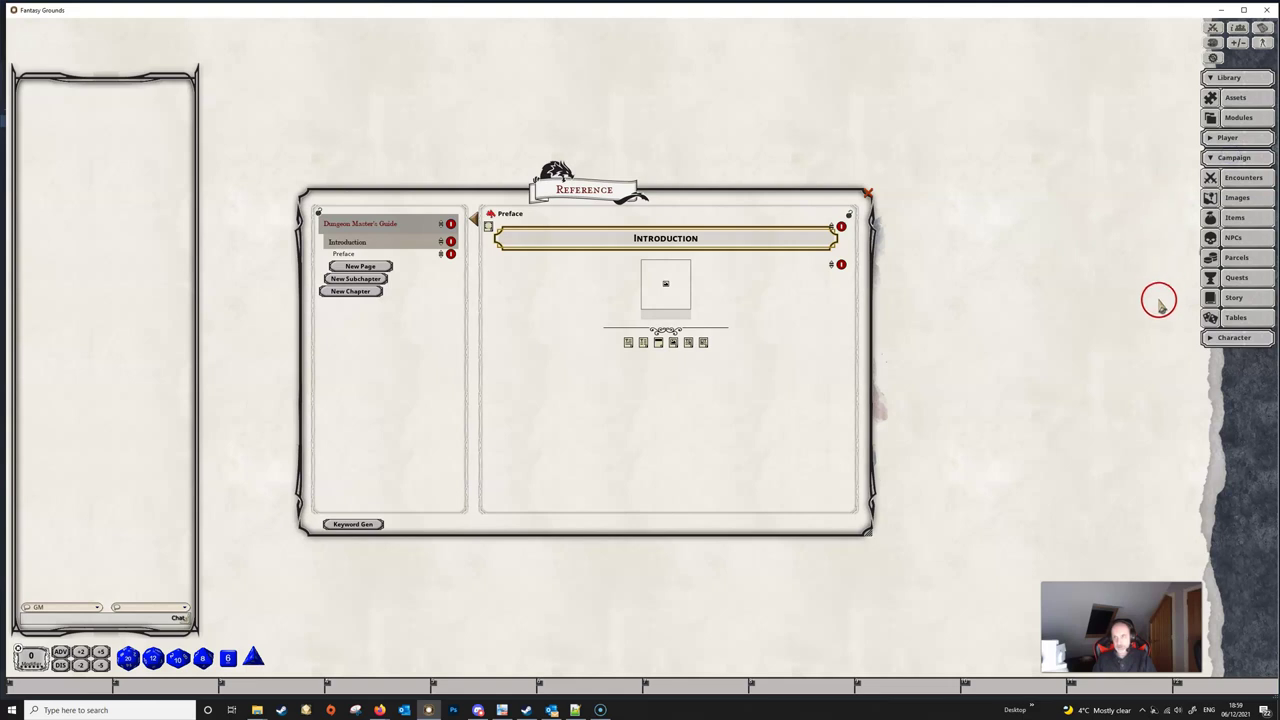
pyautogui.click(1238, 197)
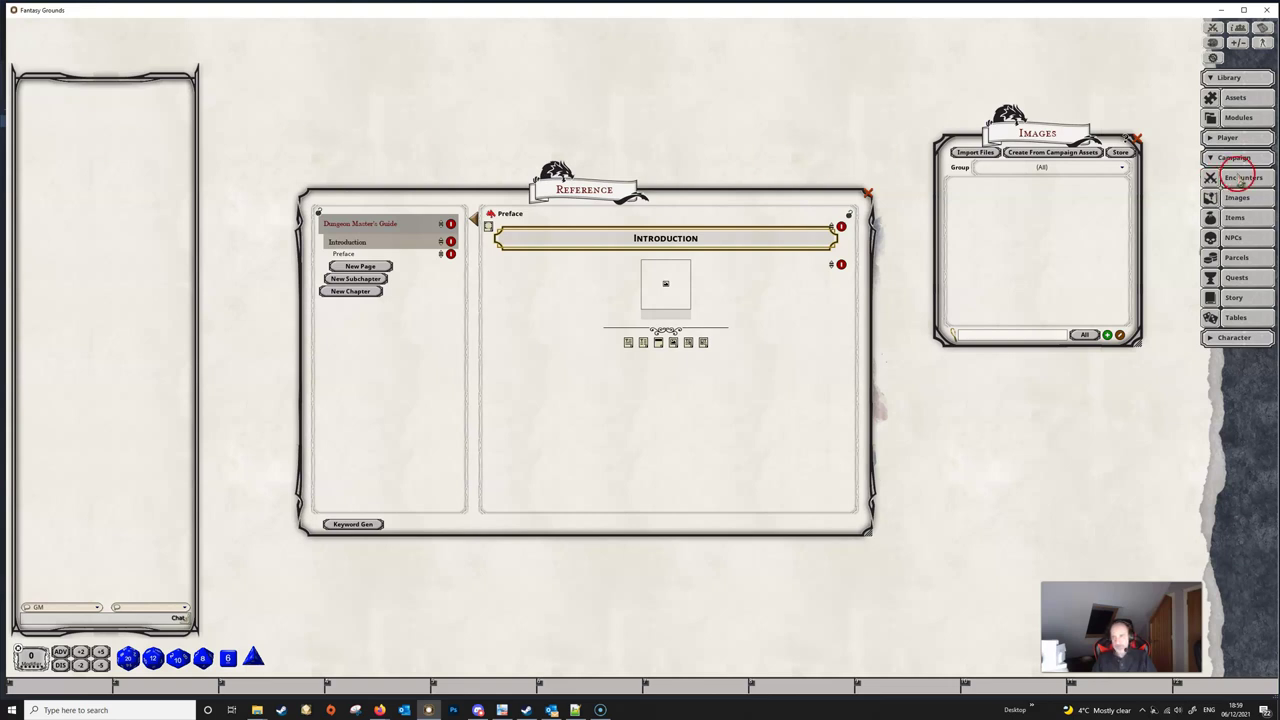
pyautogui.click(1250, 98)
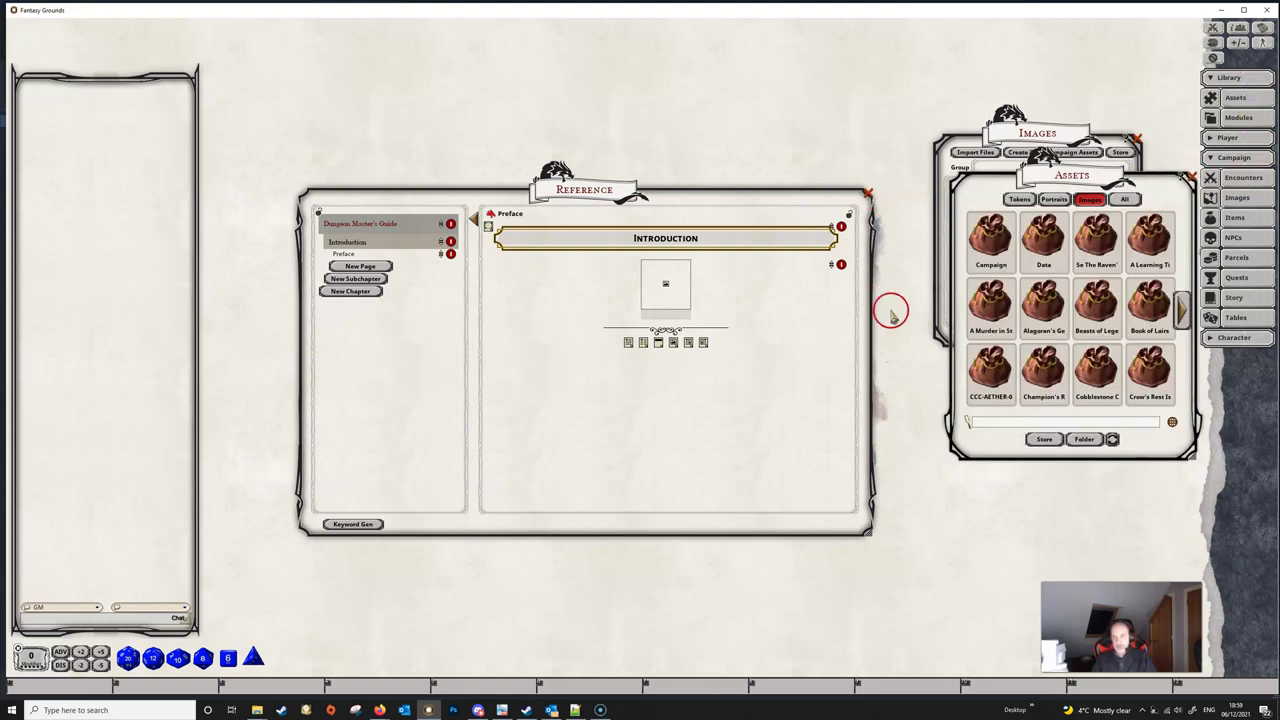
pyautogui.click(986, 249)
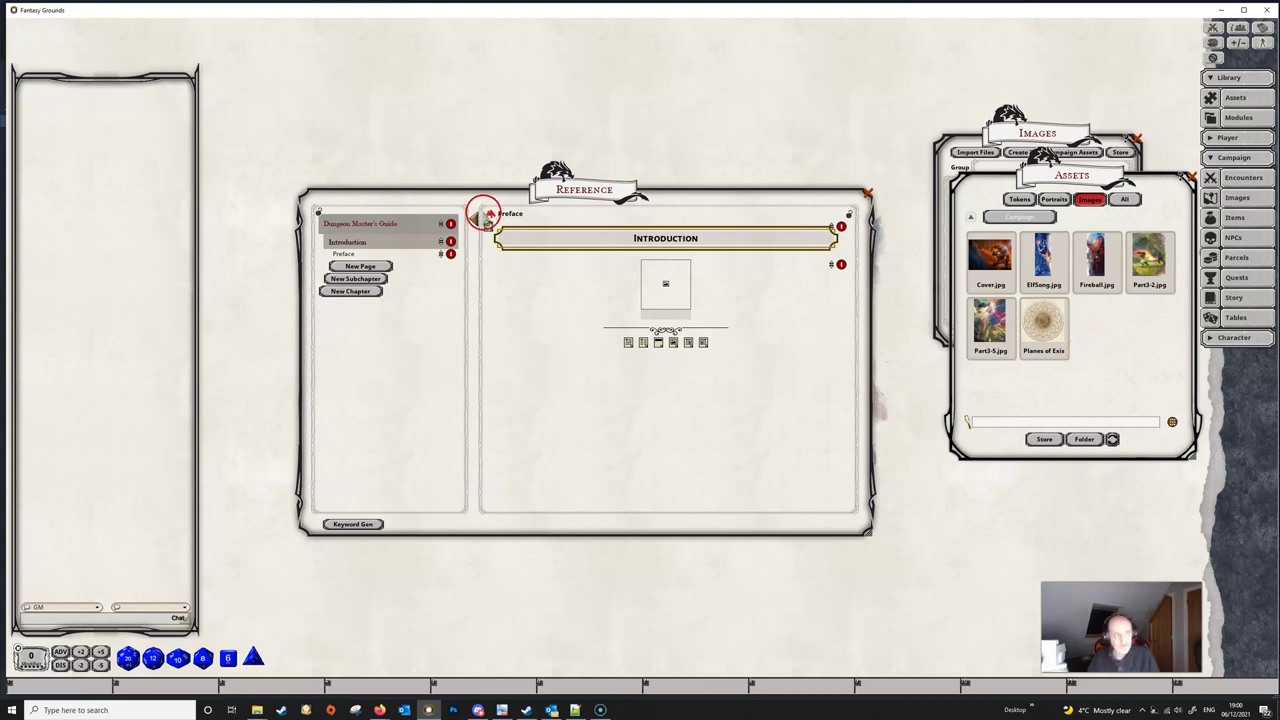
# Step: Switch to File Explorer to view the campaign's images folder, and move its window out of the way
pyautogui.click(257, 710)
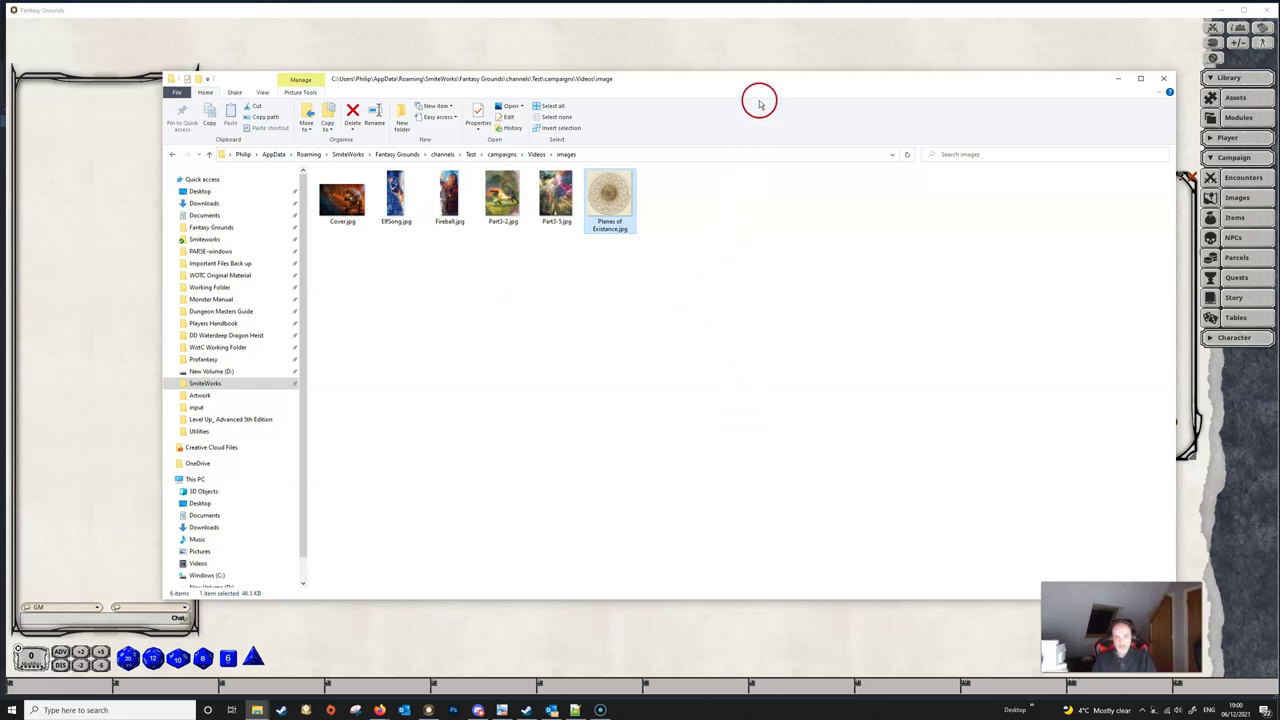
pyautogui.moveTo(763, 83); pyautogui.dragTo(0, 95)
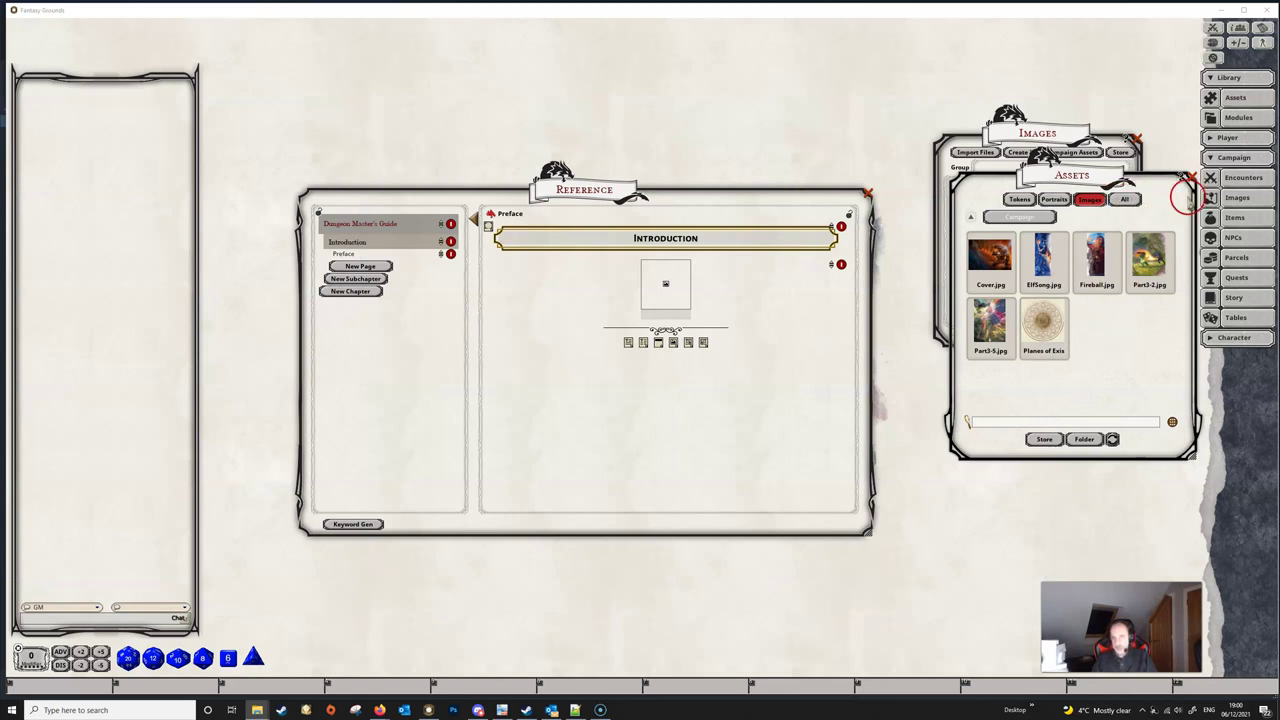
# Step: Create an image record from the Part3-5.jpg asset and move its window clear of the Preface page's image block
pyautogui.click(1240, 197)
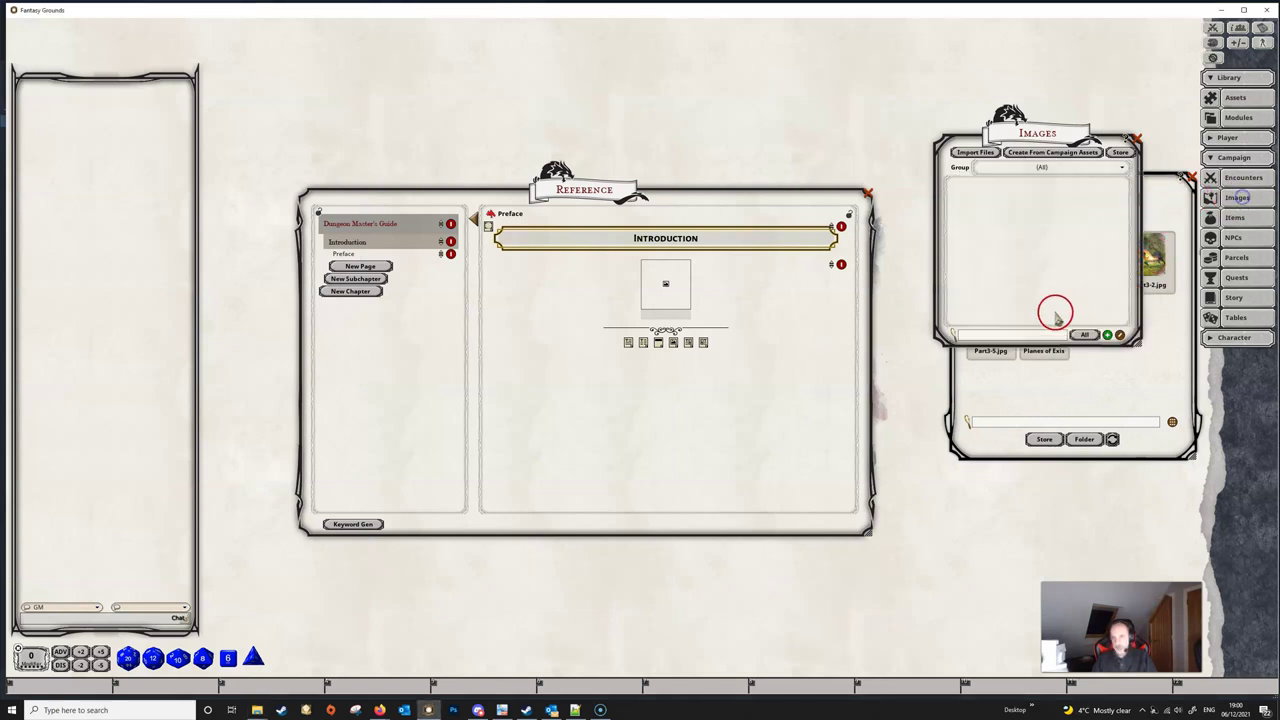
pyautogui.click(1098, 392)
pyautogui.click(992, 322)
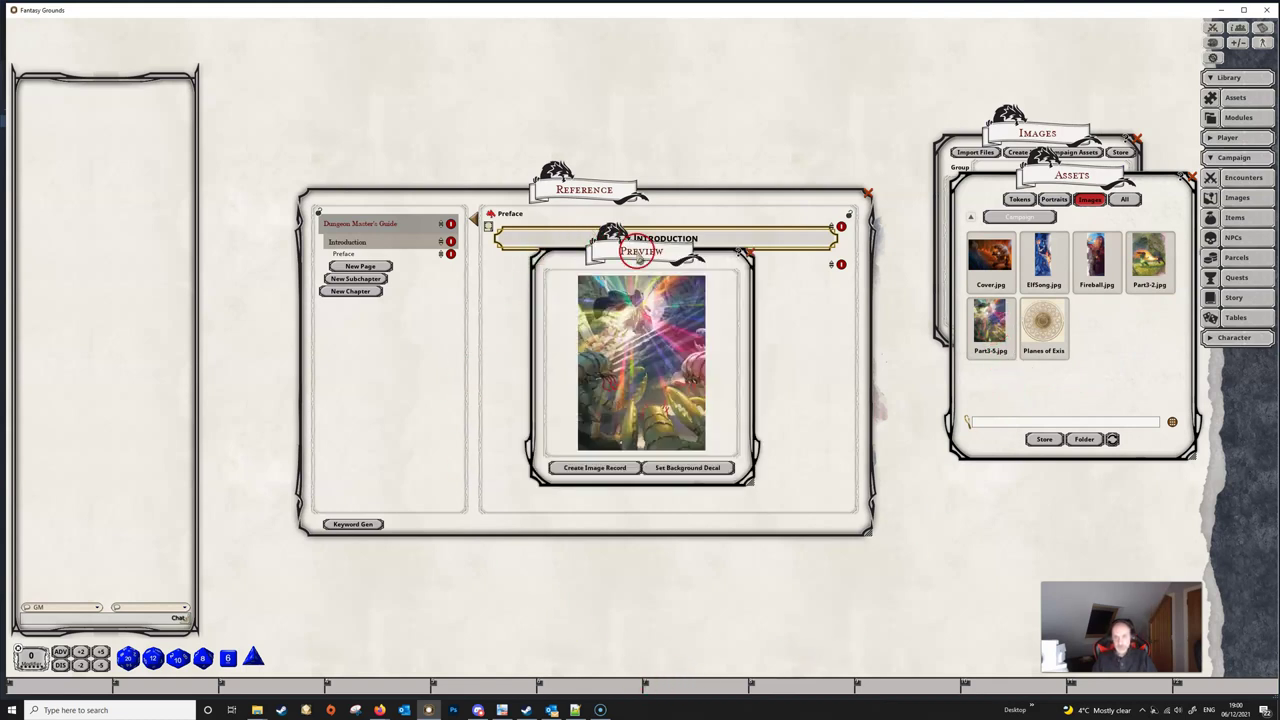
pyautogui.click(592, 468)
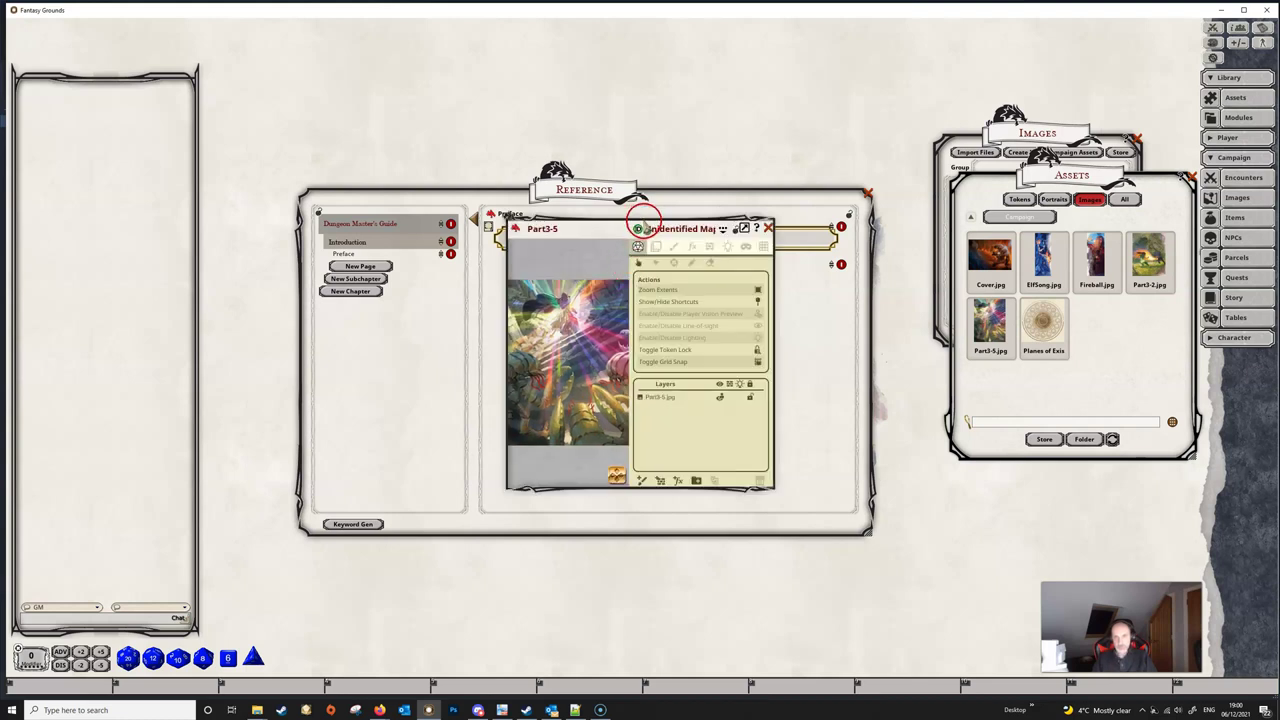
pyautogui.moveTo(645, 220); pyautogui.dragTo(969, 275)
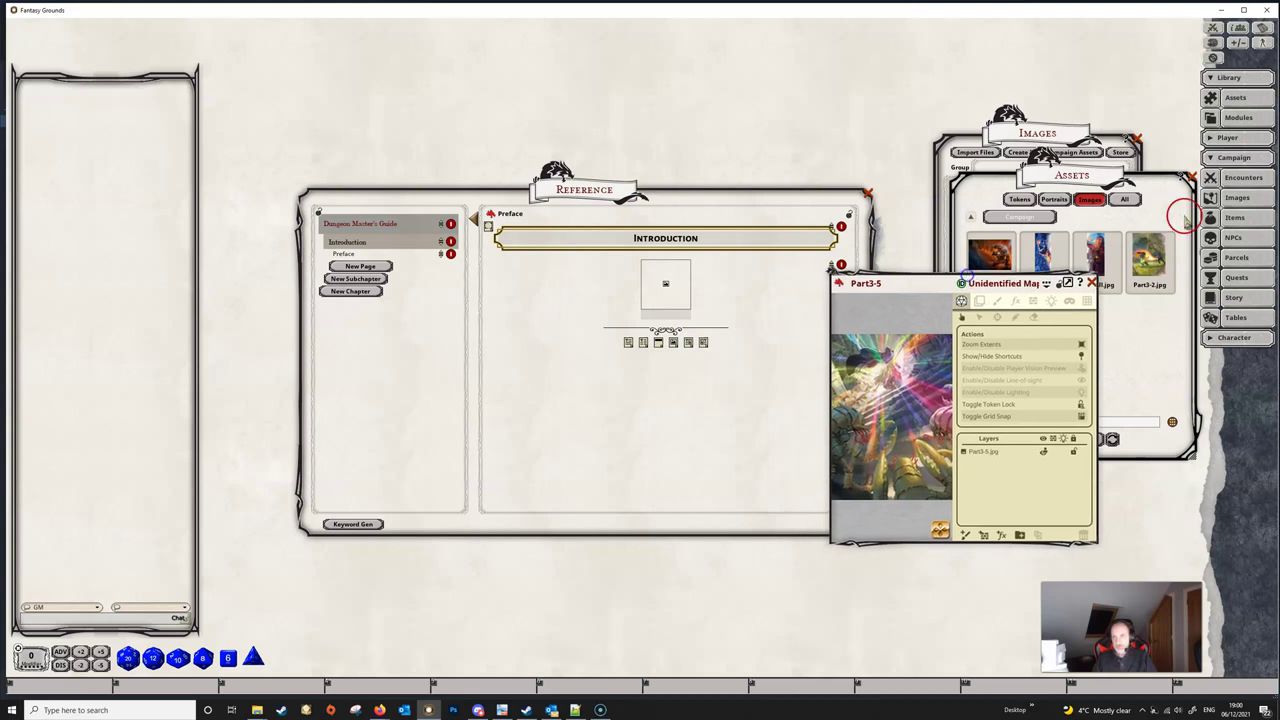
# Step: Place the Part3-5 image record into the Preface page's empty image block and close the image's window
pyautogui.click(1238, 197)
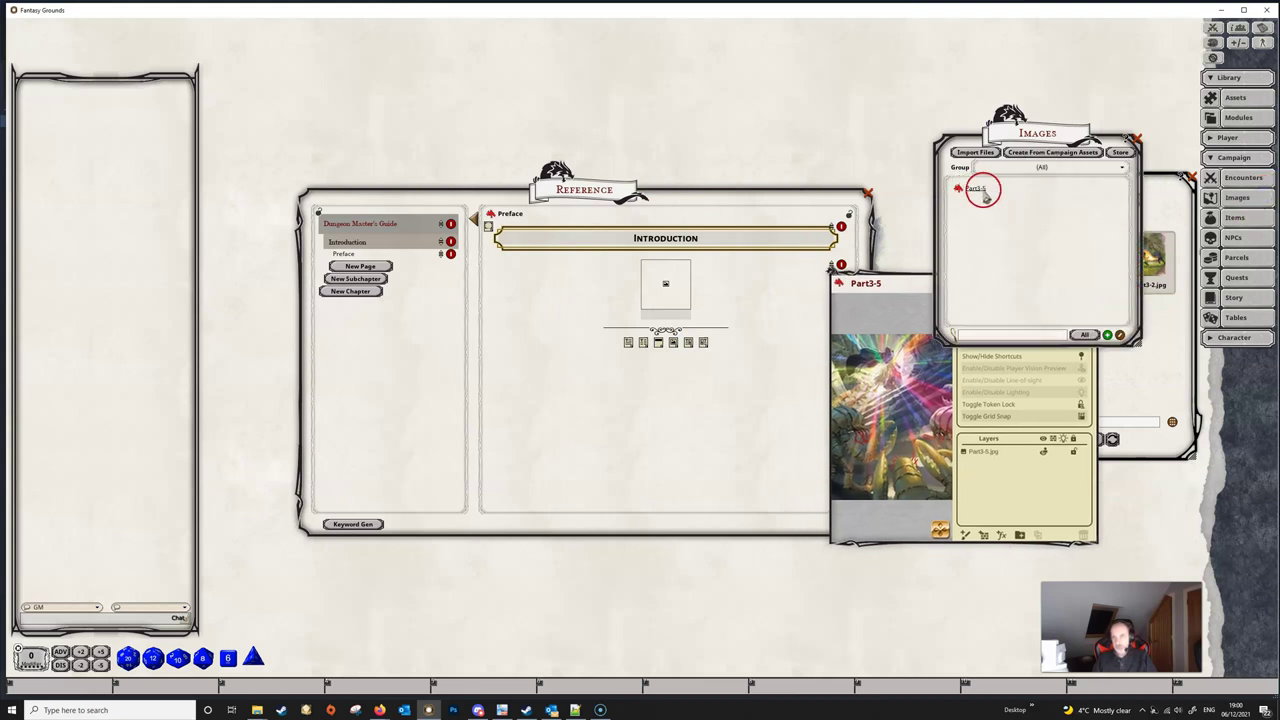
pyautogui.moveTo(978, 195); pyautogui.dragTo(840, 287)
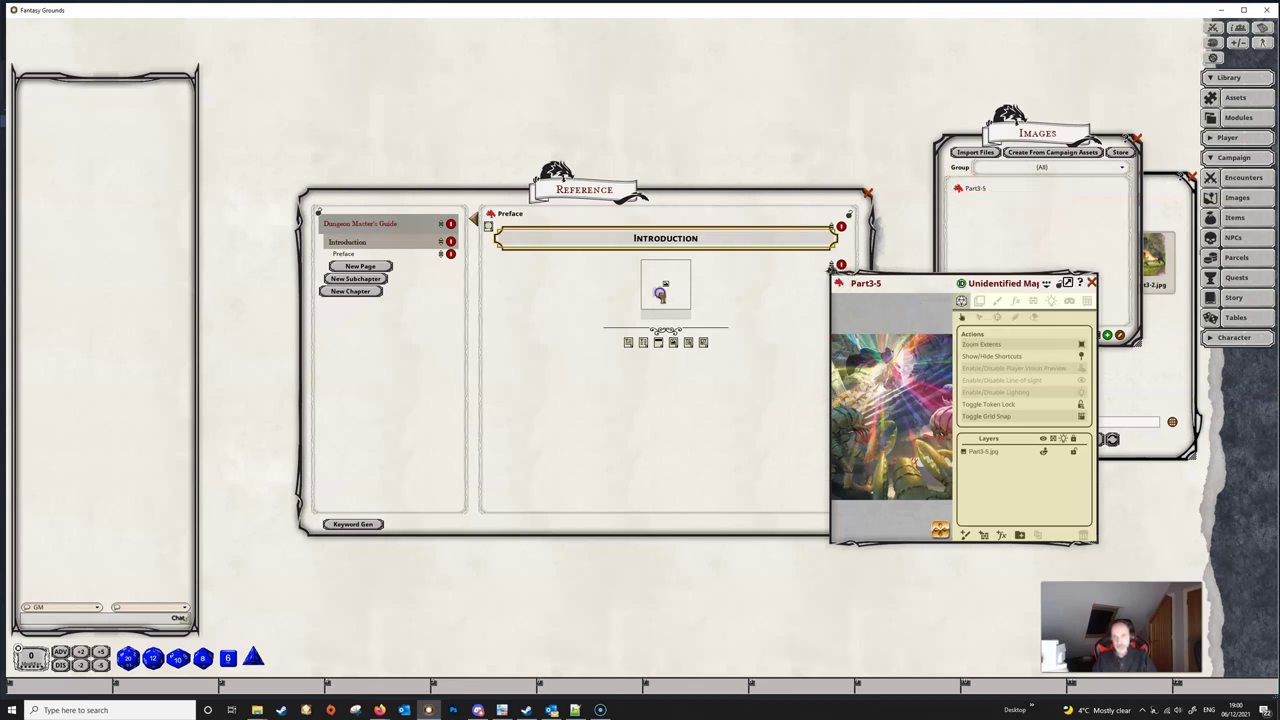
pyautogui.moveTo(660, 293); pyautogui.dragTo(660, 293)
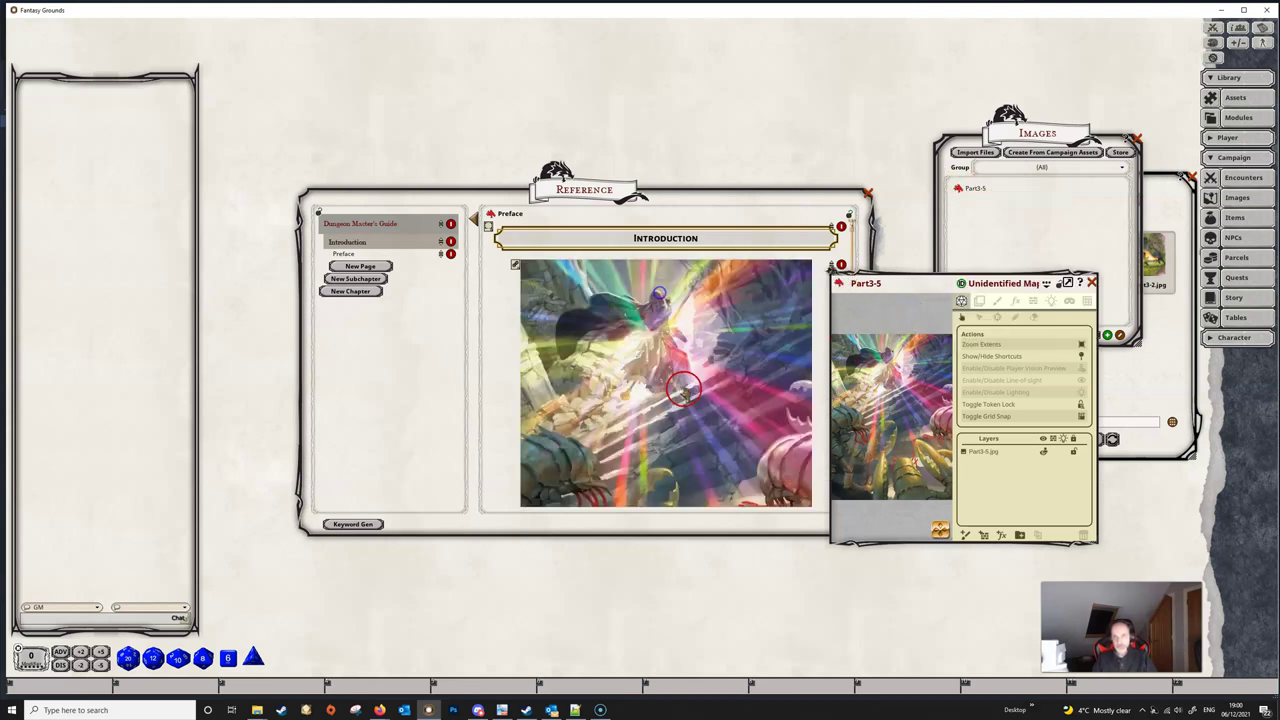
pyautogui.click(1093, 283)
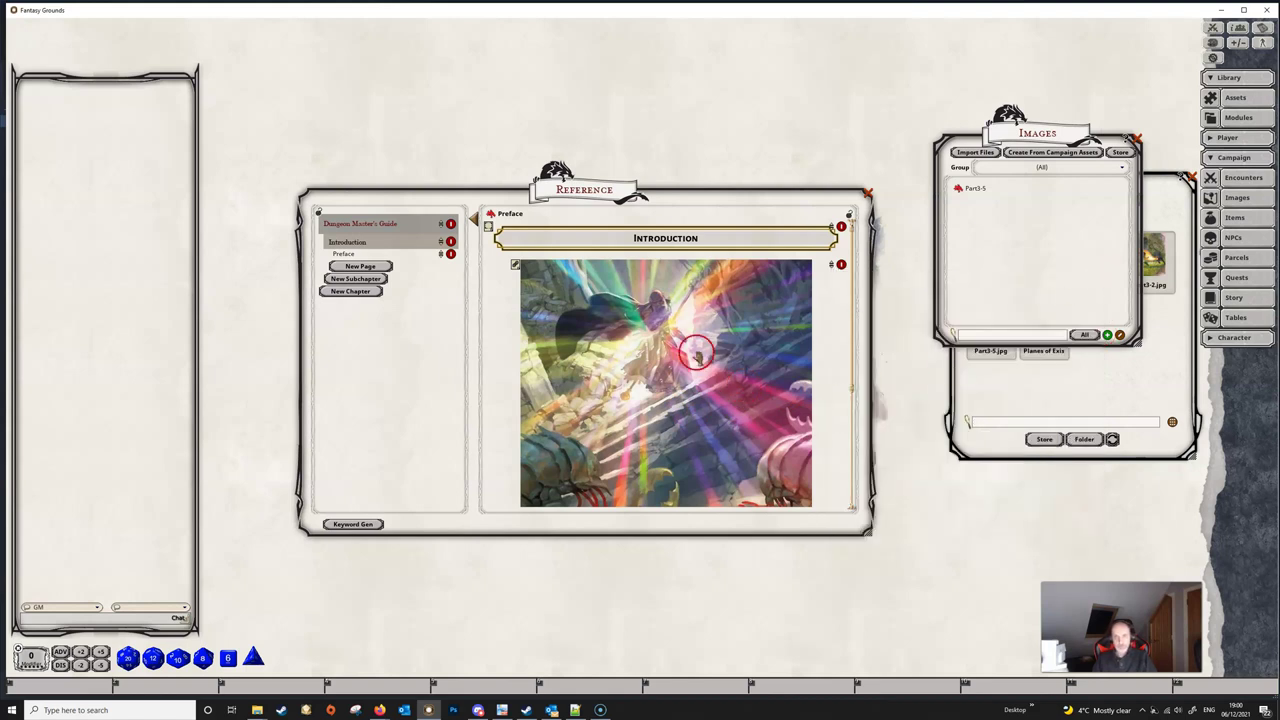
# Step: Change the caption under the Preface page's Part3-5 image to "Introdution"
pyautogui.scroll(-5, 680, 345)
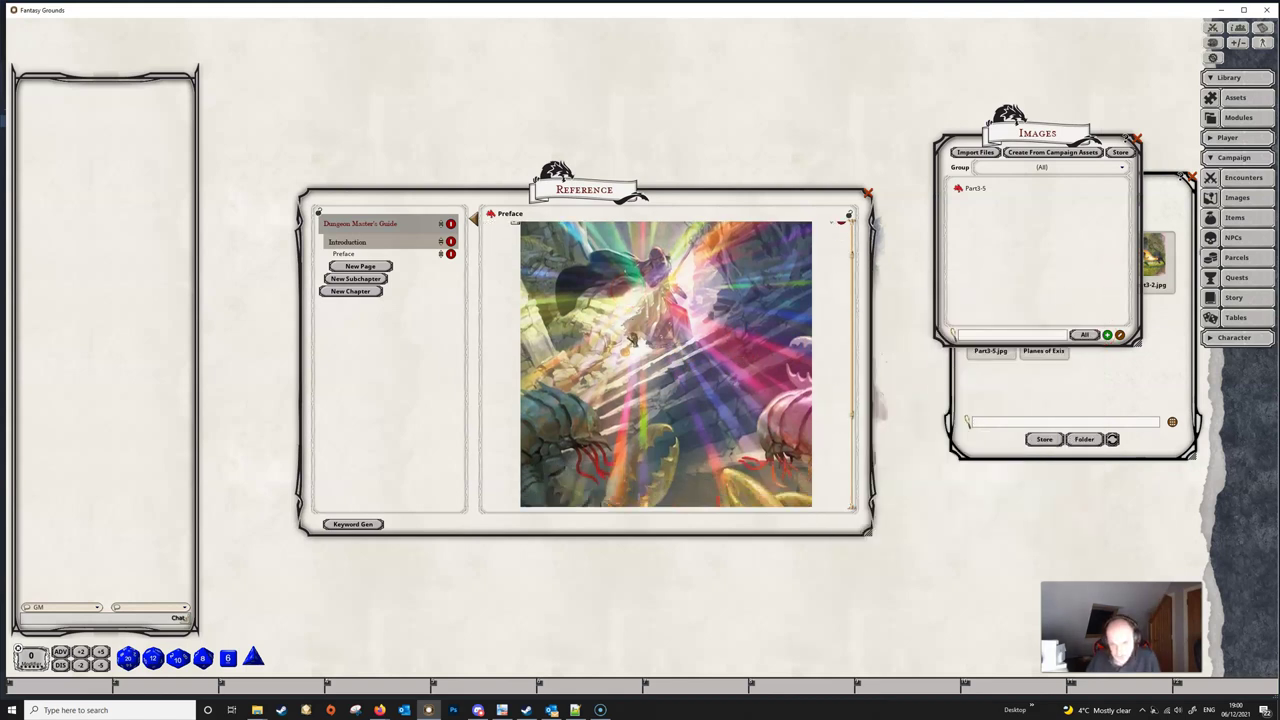
pyautogui.click(680, 345)
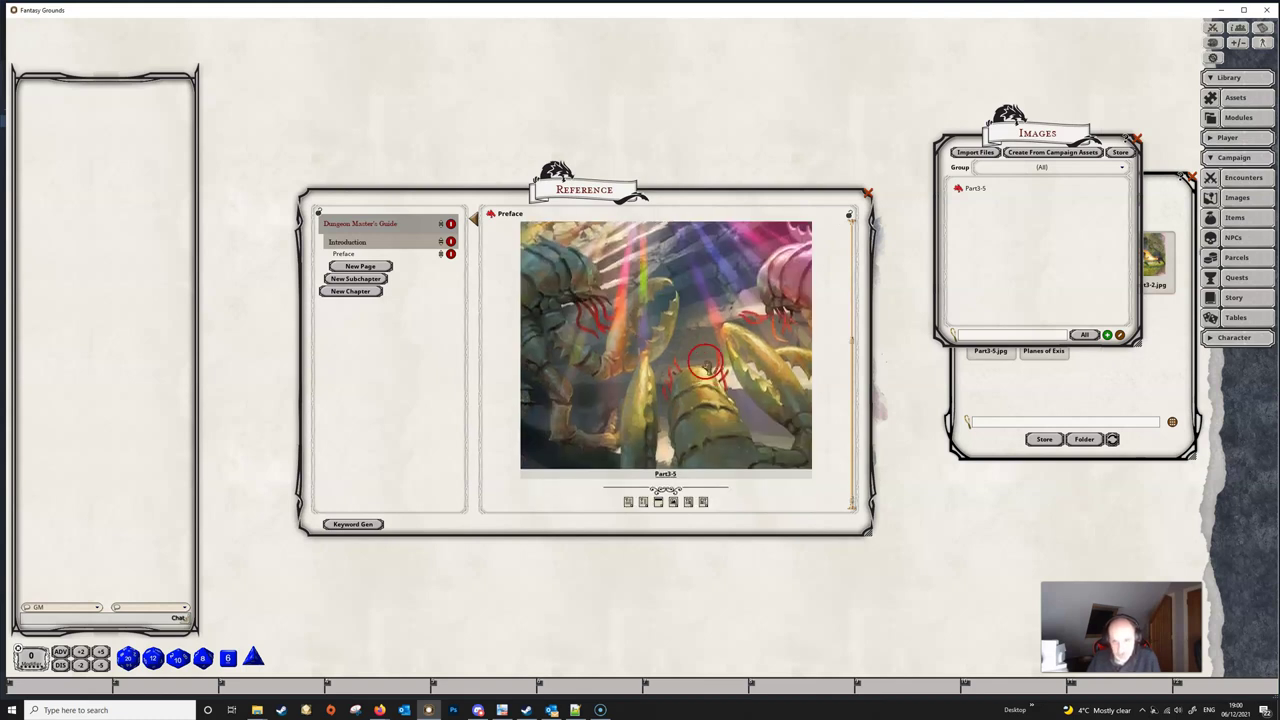
pyautogui.scroll(4, 665, 318)
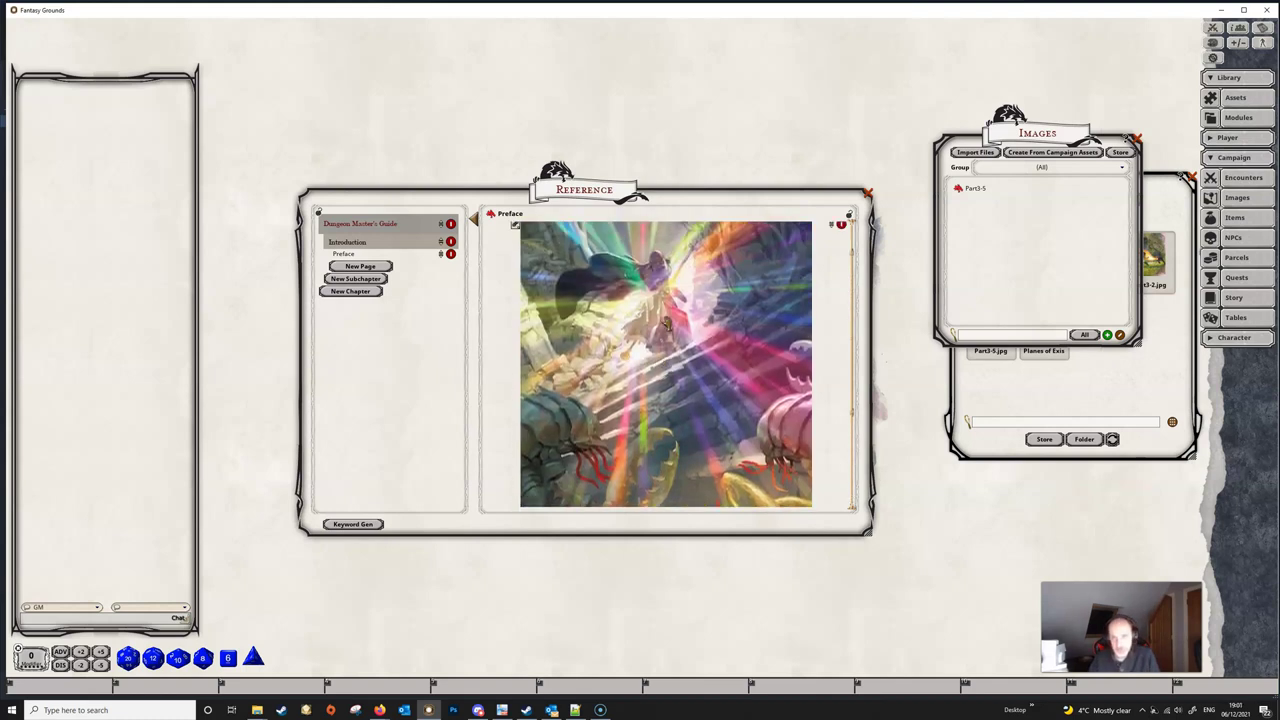
pyautogui.scroll(-3, 665, 360)
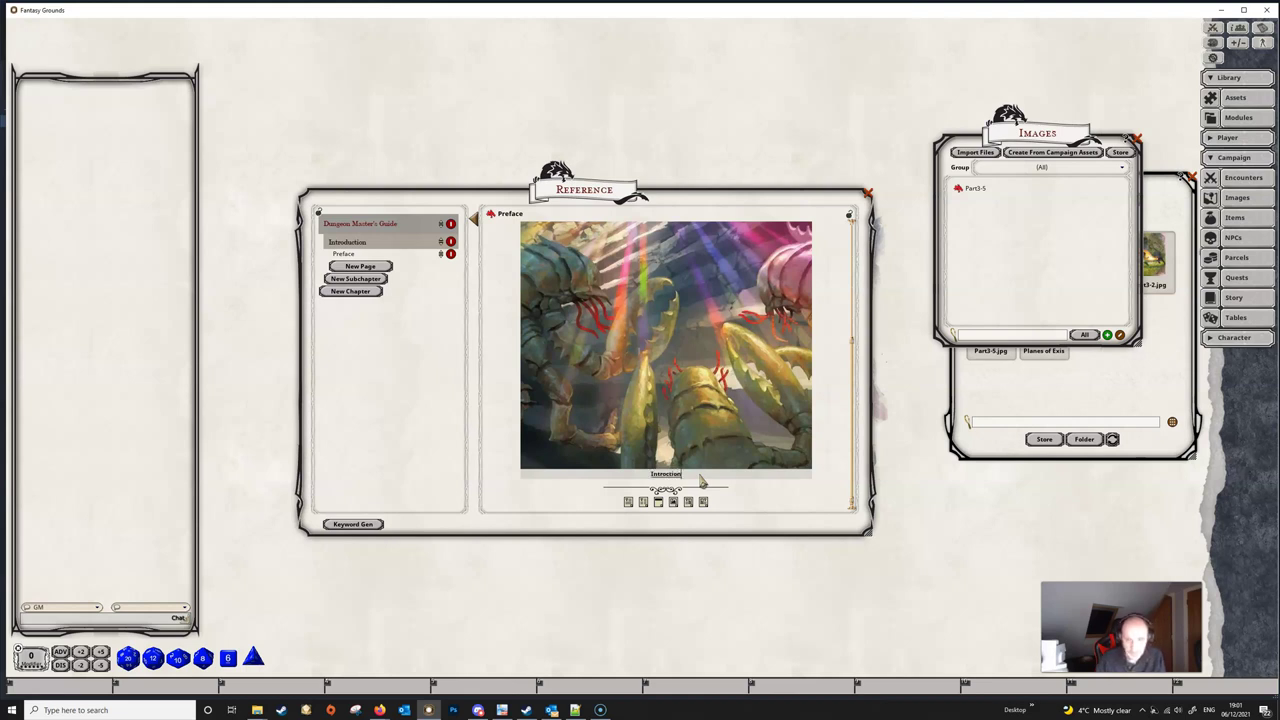
pyautogui.click(718, 487)
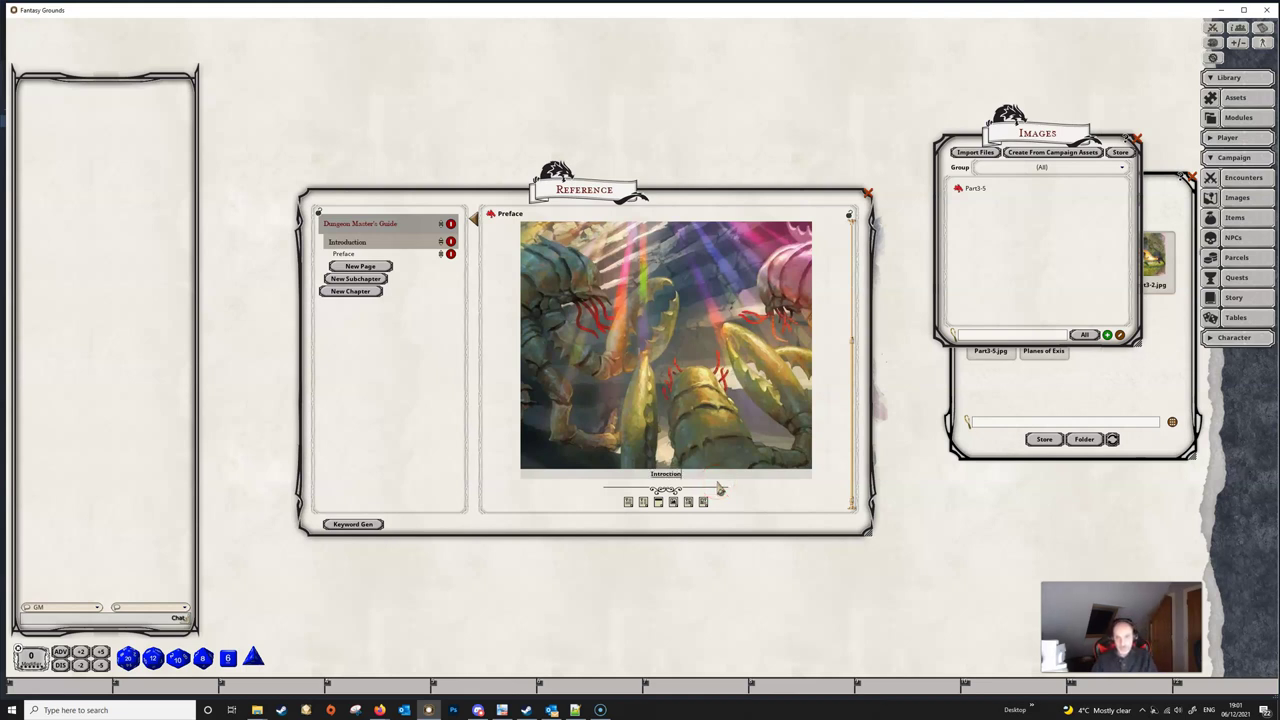
pyautogui.click(668, 478)
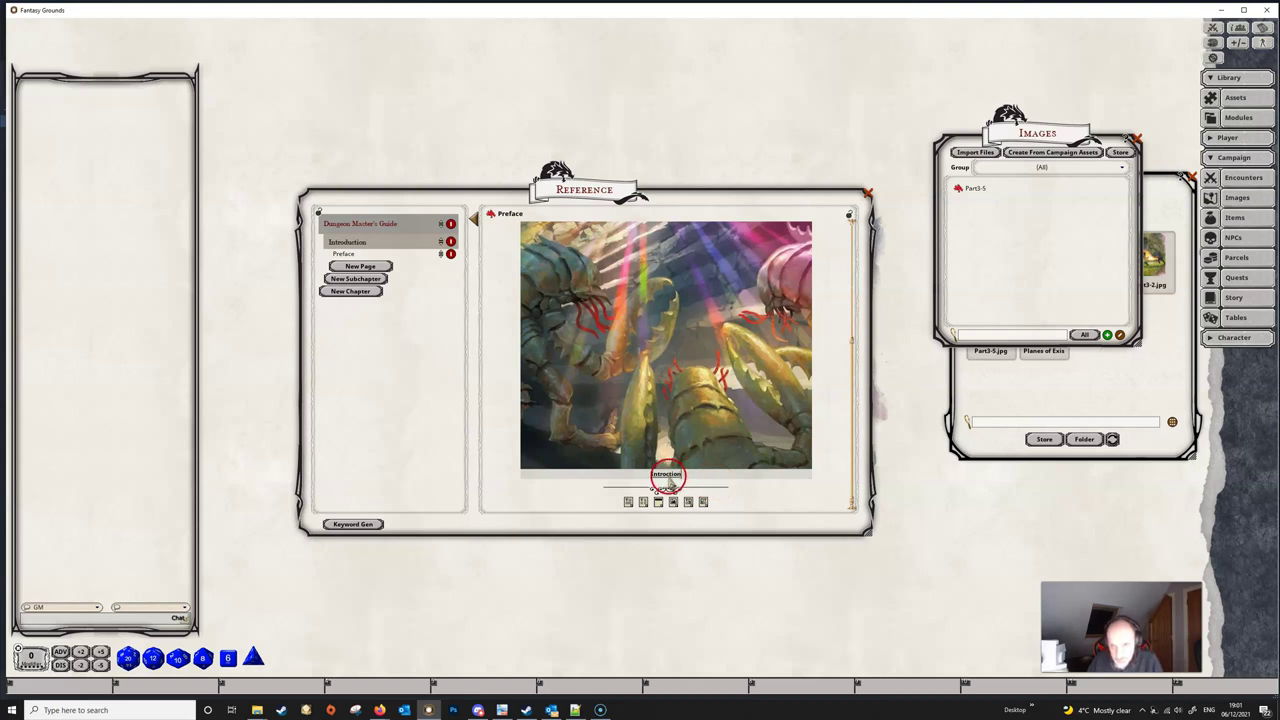
pyautogui.click(737, 500)
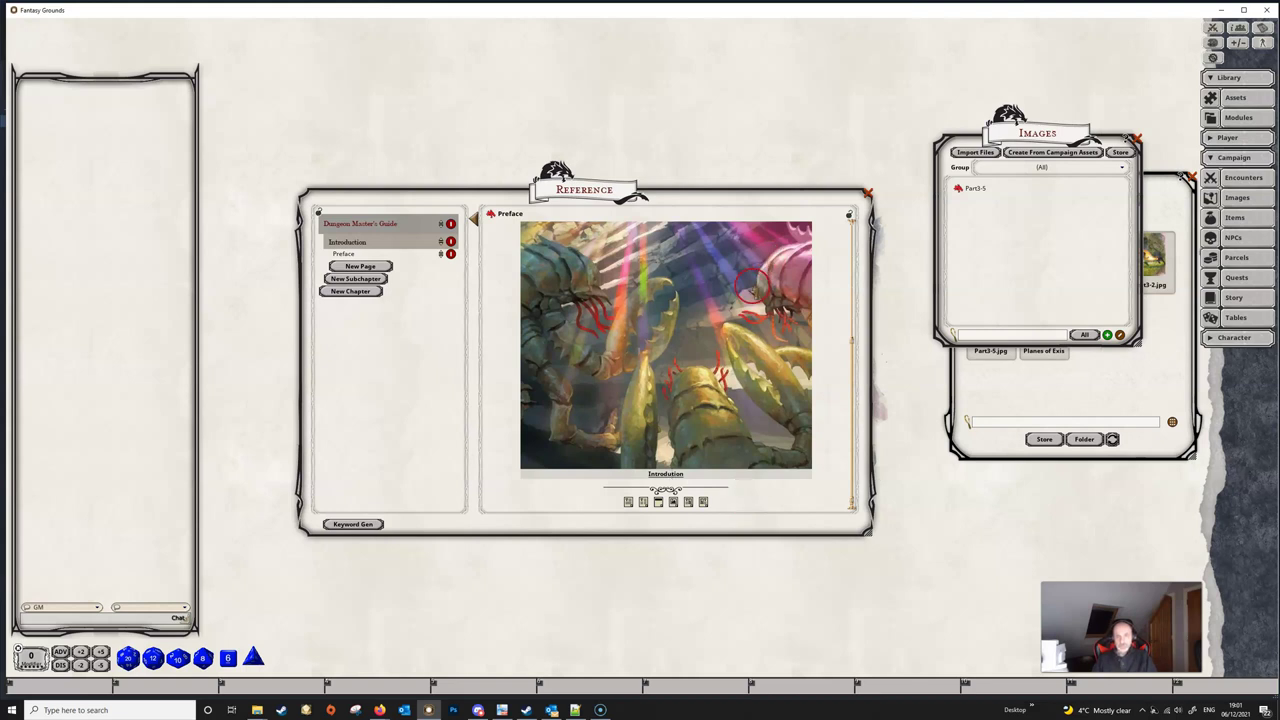
pyautogui.scroll(3, 738, 318)
pyautogui.scroll(3, 739, 321)
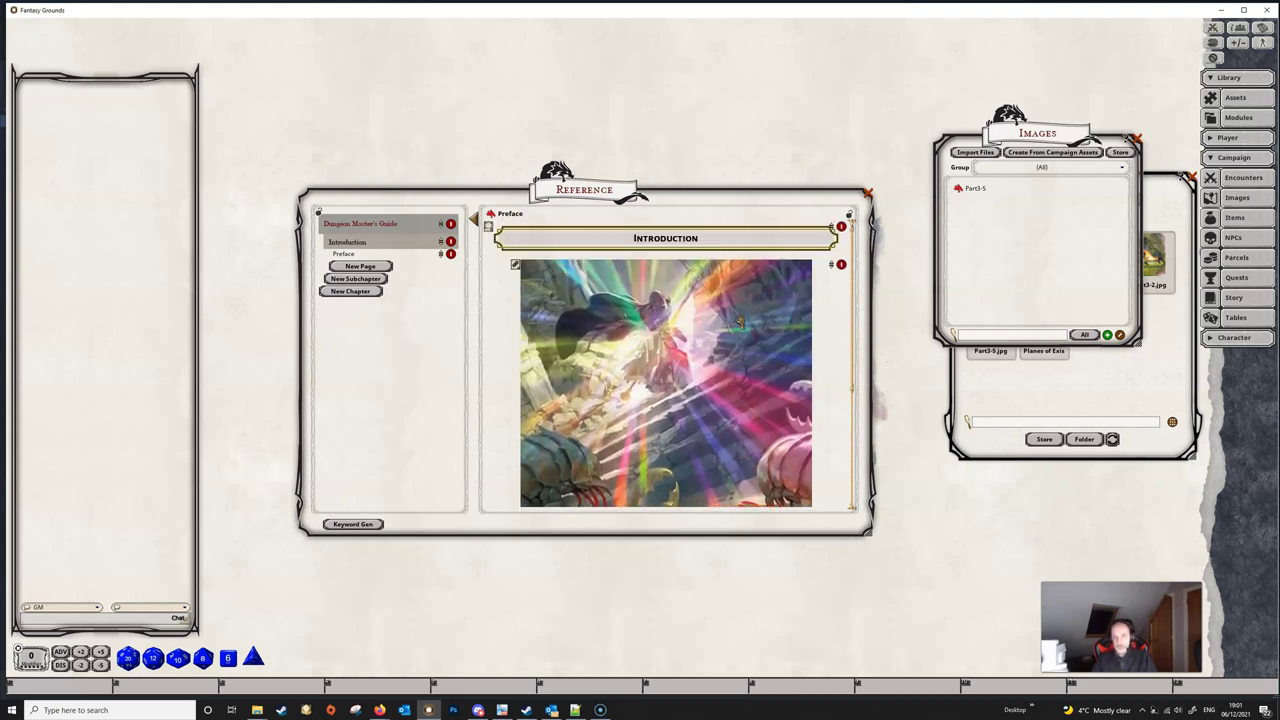
# Step: Add an image-left, text-right block below the captioned image and create an image record from the Fireball.jpg asset
pyautogui.scroll(-5, 739, 321)
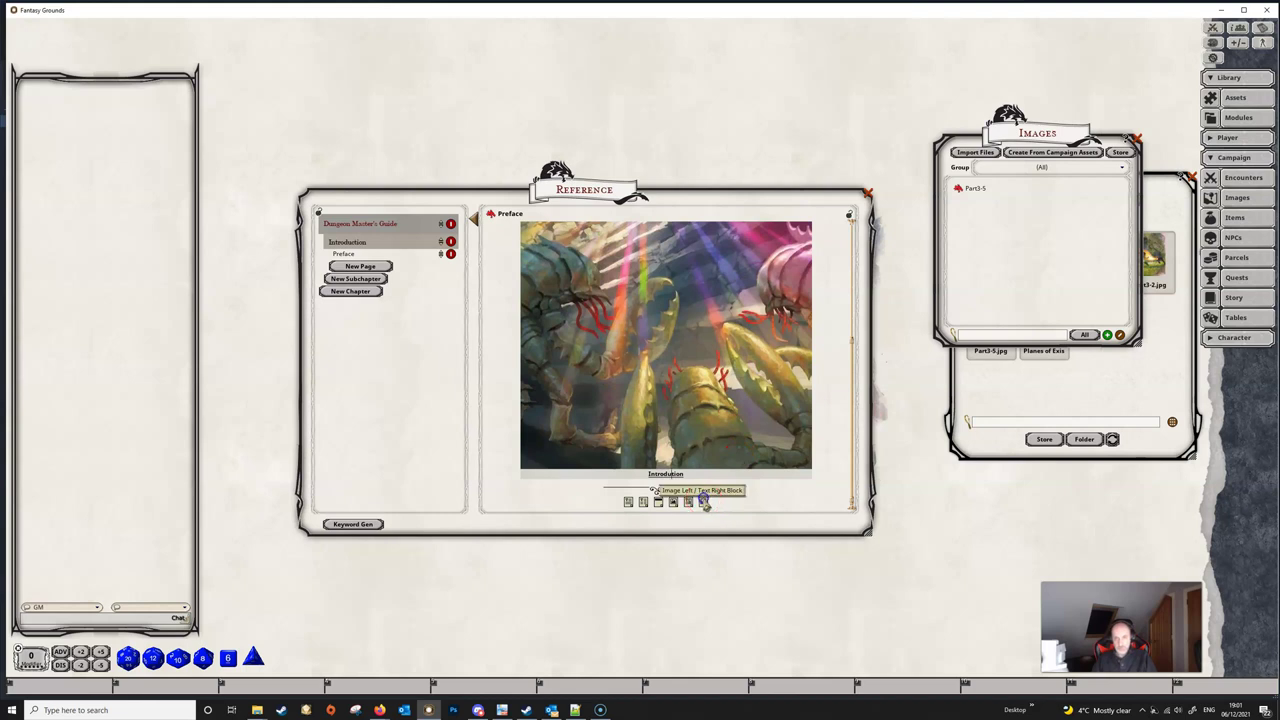
pyautogui.click(705, 503)
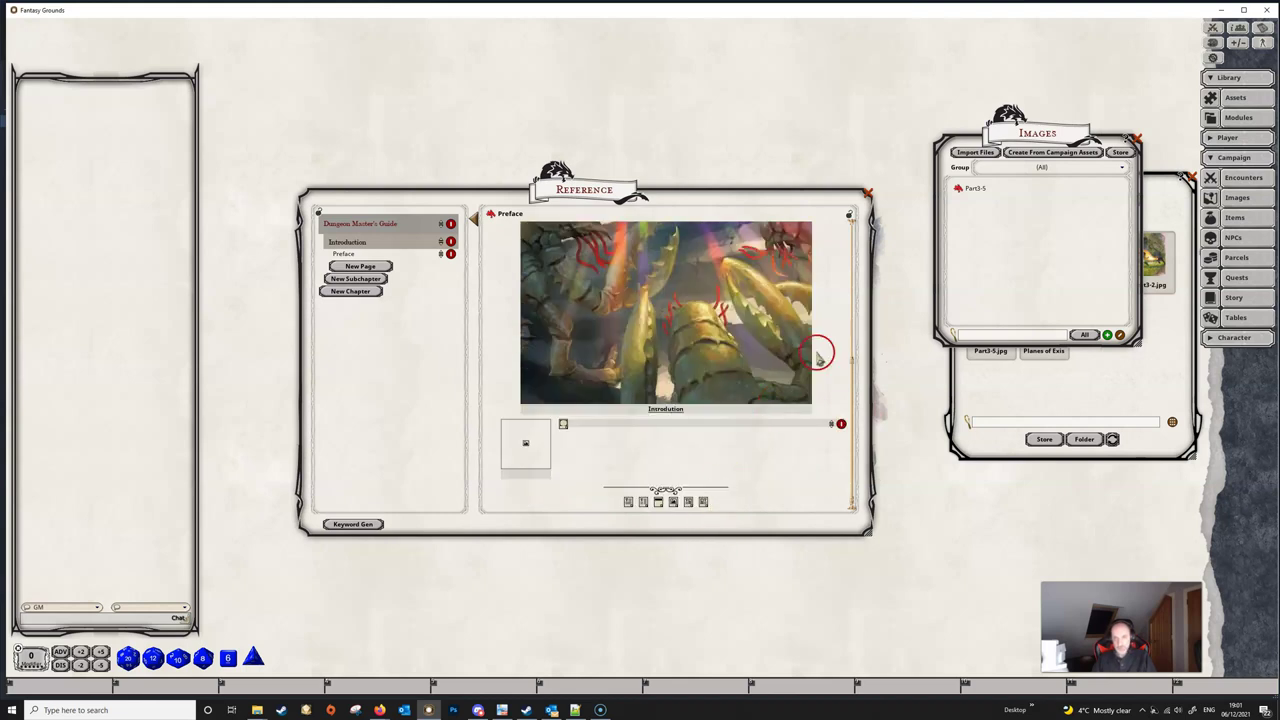
pyautogui.click(1066, 375)
pyautogui.doubleClick(1097, 258)
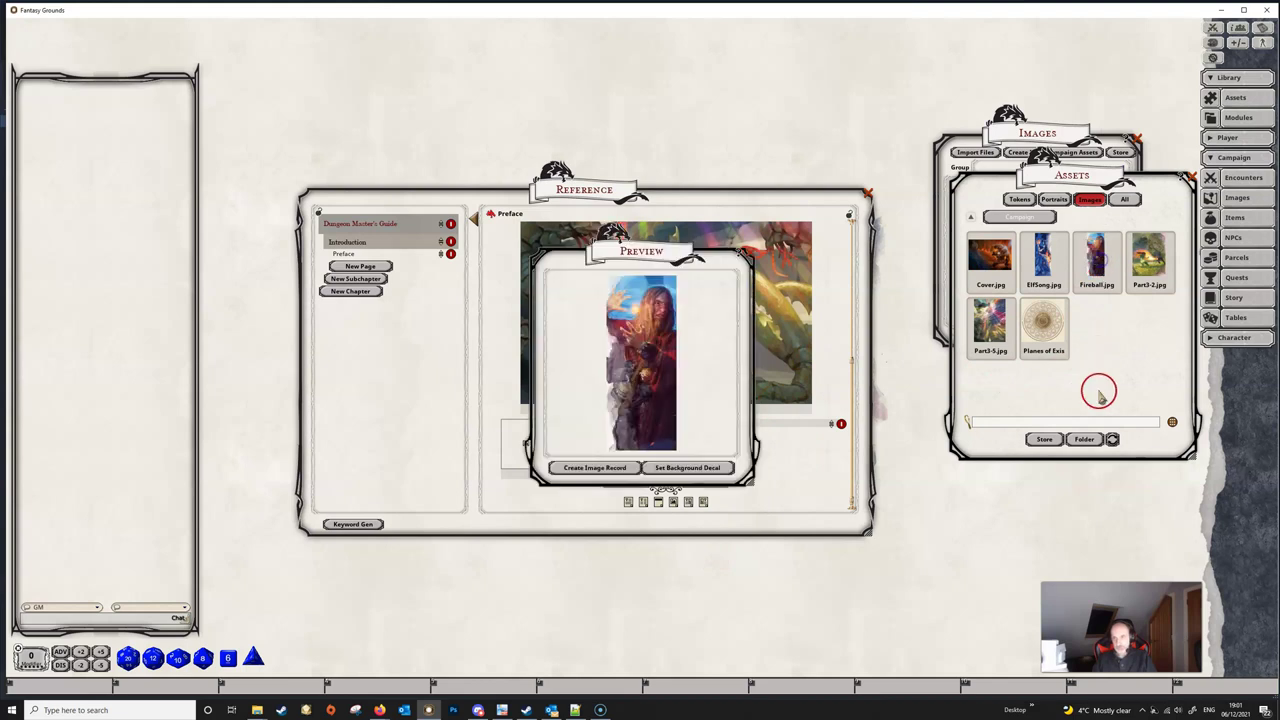
pyautogui.click(596, 468)
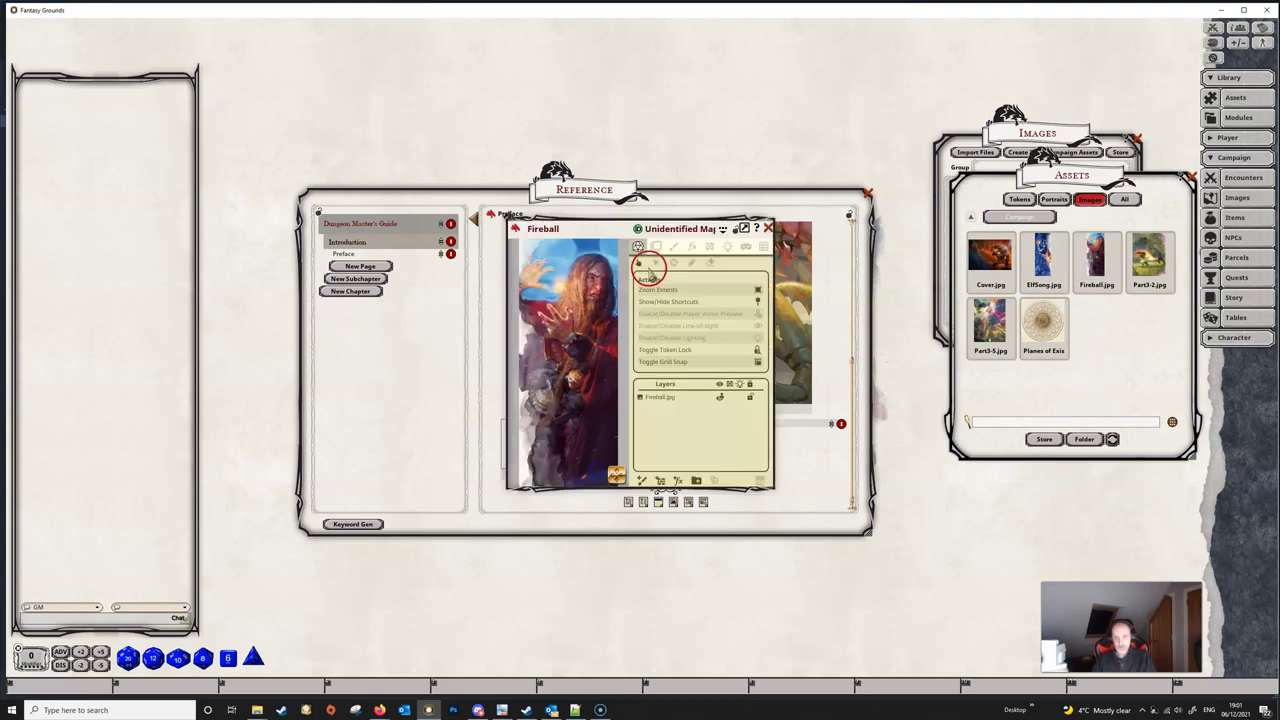
# Step: Move the Fireball window clear of the page, place its image into the new block, and close the window
pyautogui.click(630, 225)
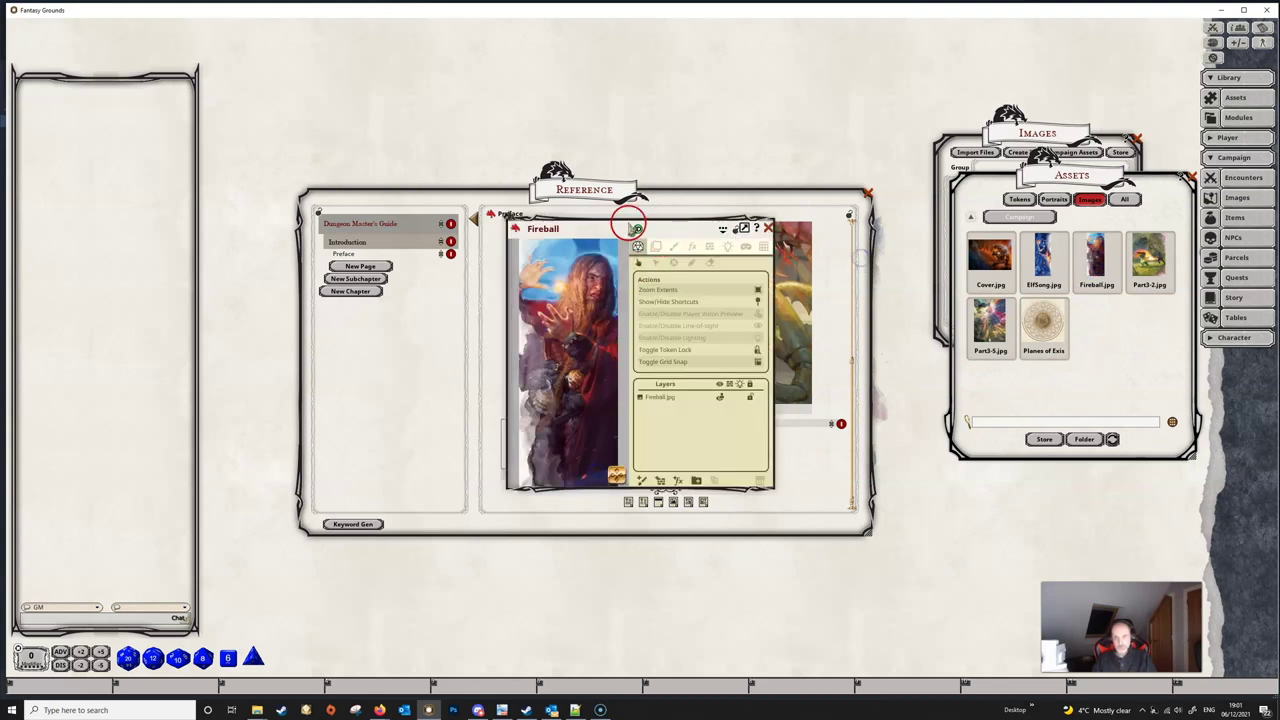
pyautogui.moveTo(632, 228); pyautogui.dragTo(1169, 187)
pyautogui.moveTo(966, 190); pyautogui.dragTo(513, 456)
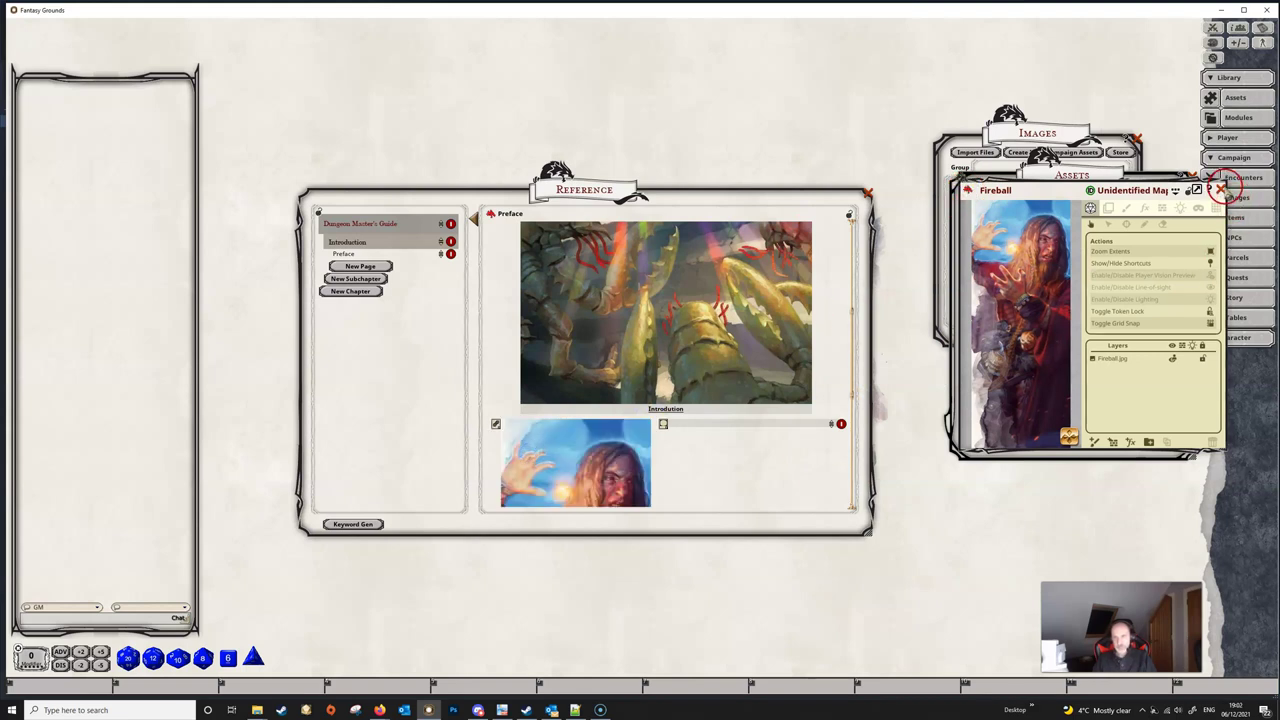
pyautogui.click(1220, 187)
# Step: Add a full-width text block below the Fireball image block on the Preface page
pyautogui.scroll(-3, 795, 420)
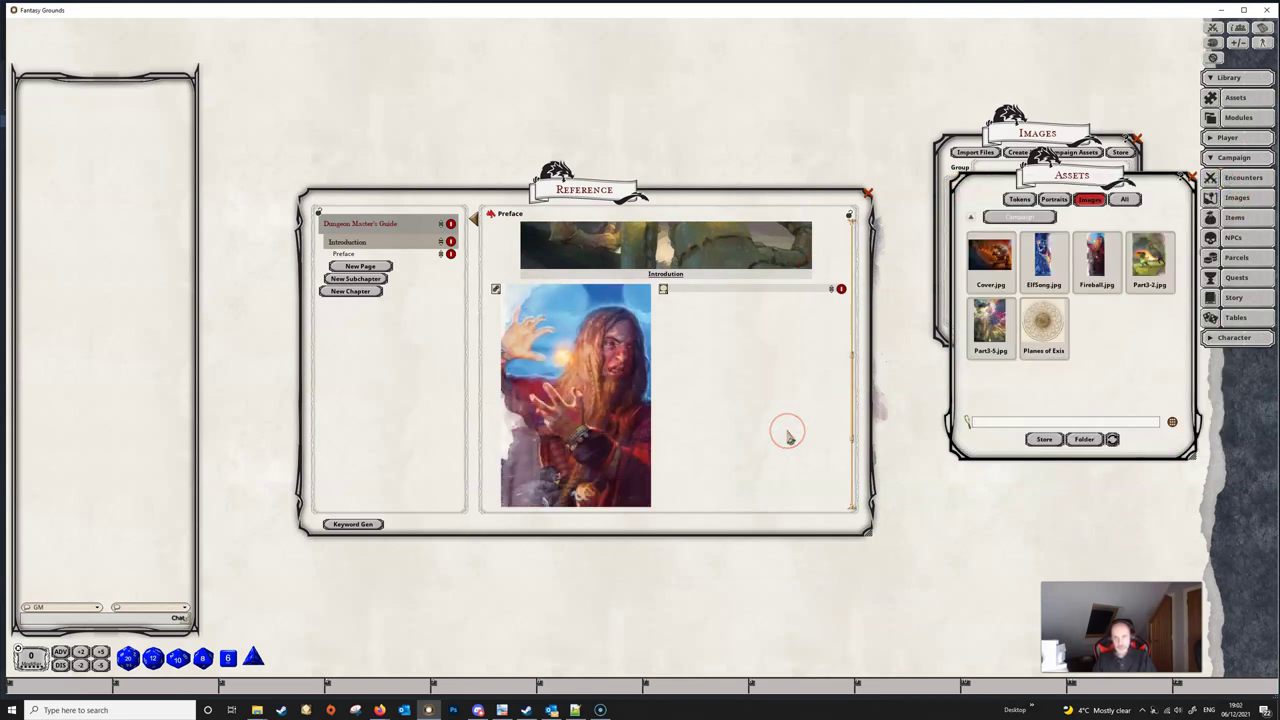
pyautogui.scroll(-3, 790, 426)
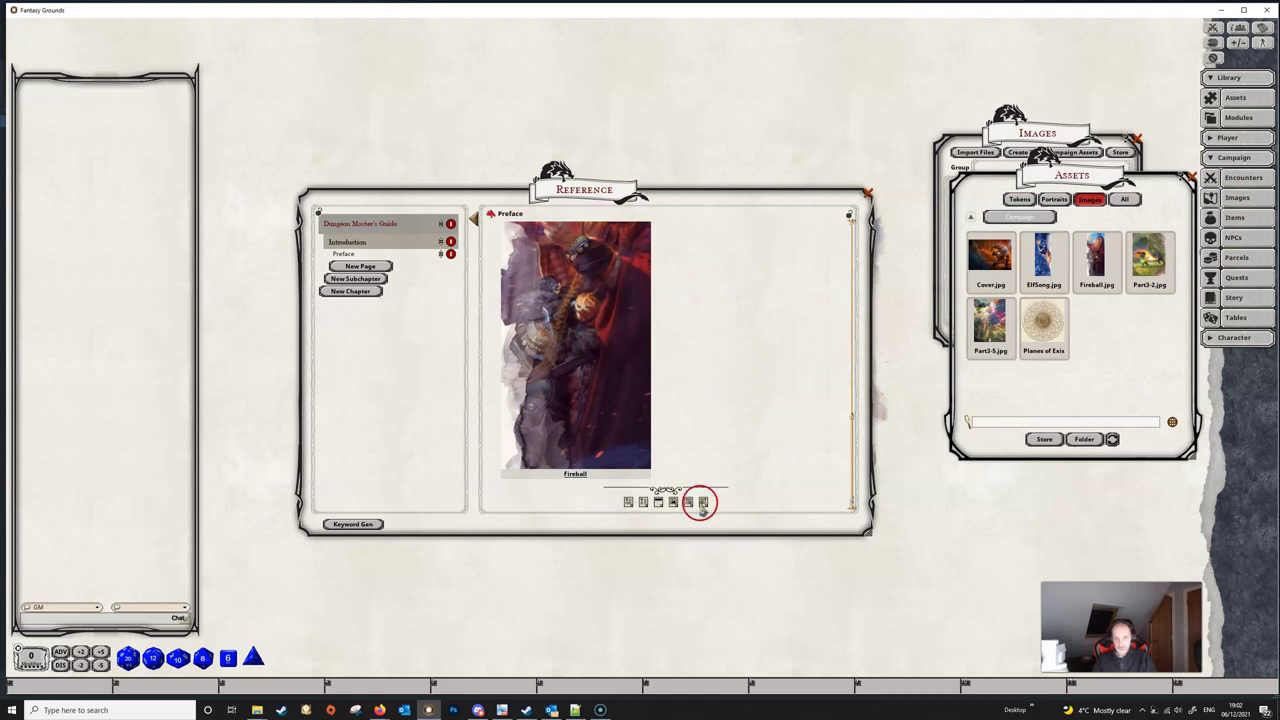
pyautogui.click(627, 502)
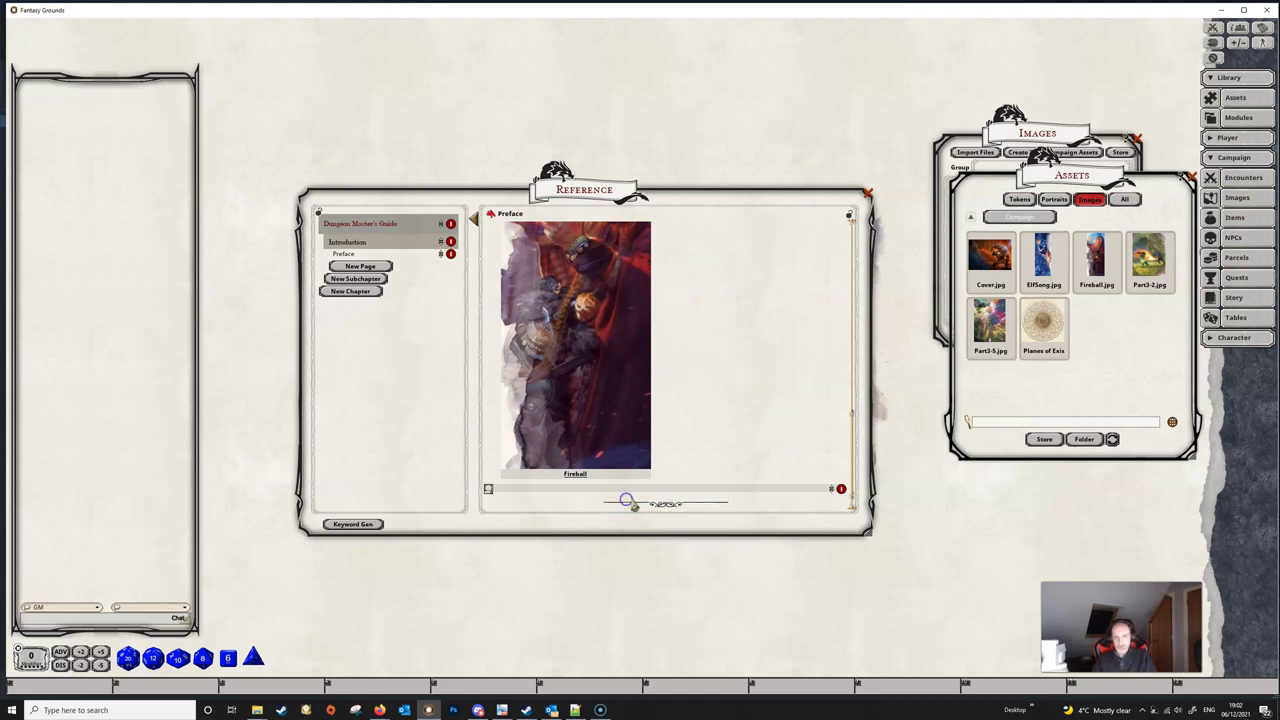
pyautogui.scroll(-1, 735, 372)
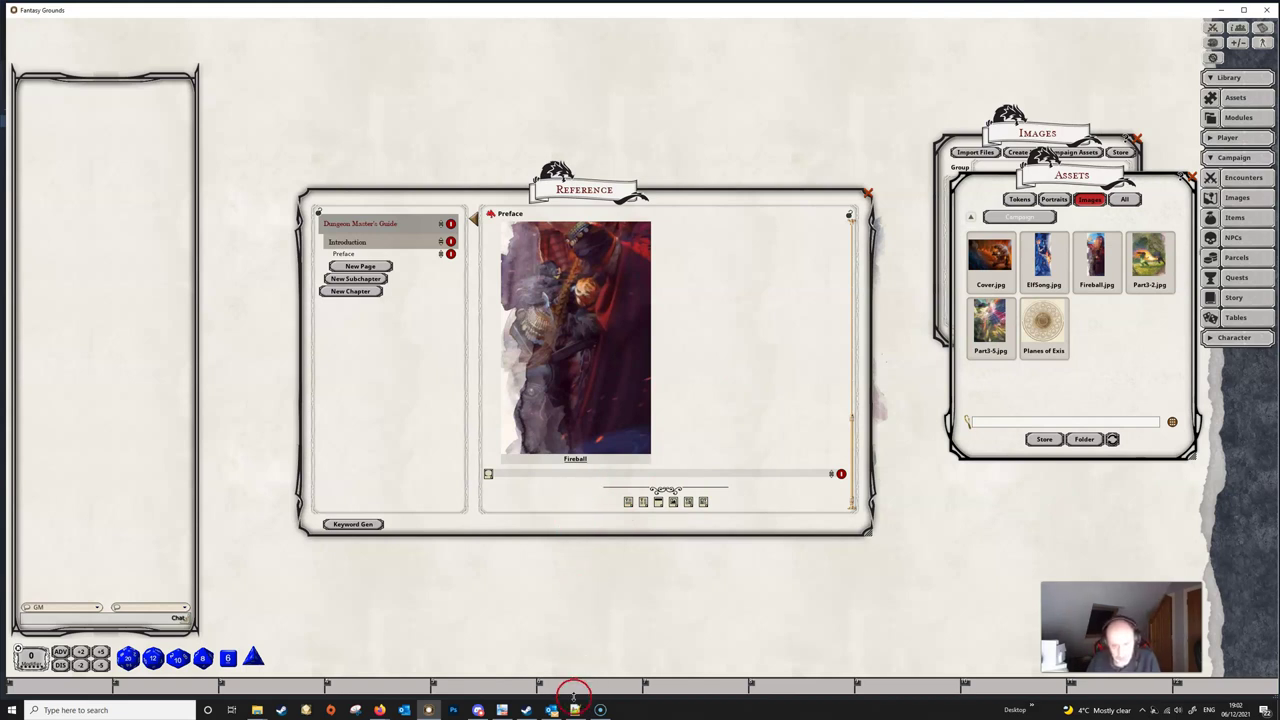
# Step: Switch to Notepad++ and paste the copied Dungeons & Dragons introduction text into the empty new 1 document
pyautogui.moveTo(575, 708)
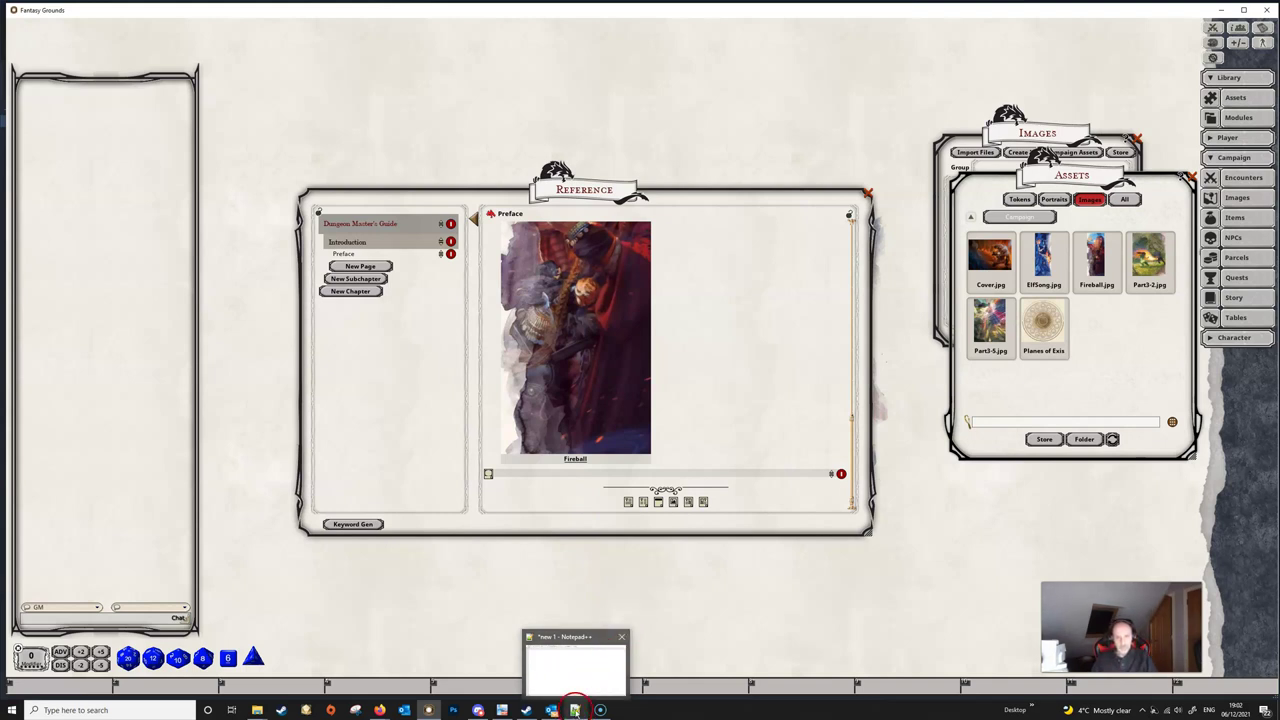
pyautogui.click(575, 708)
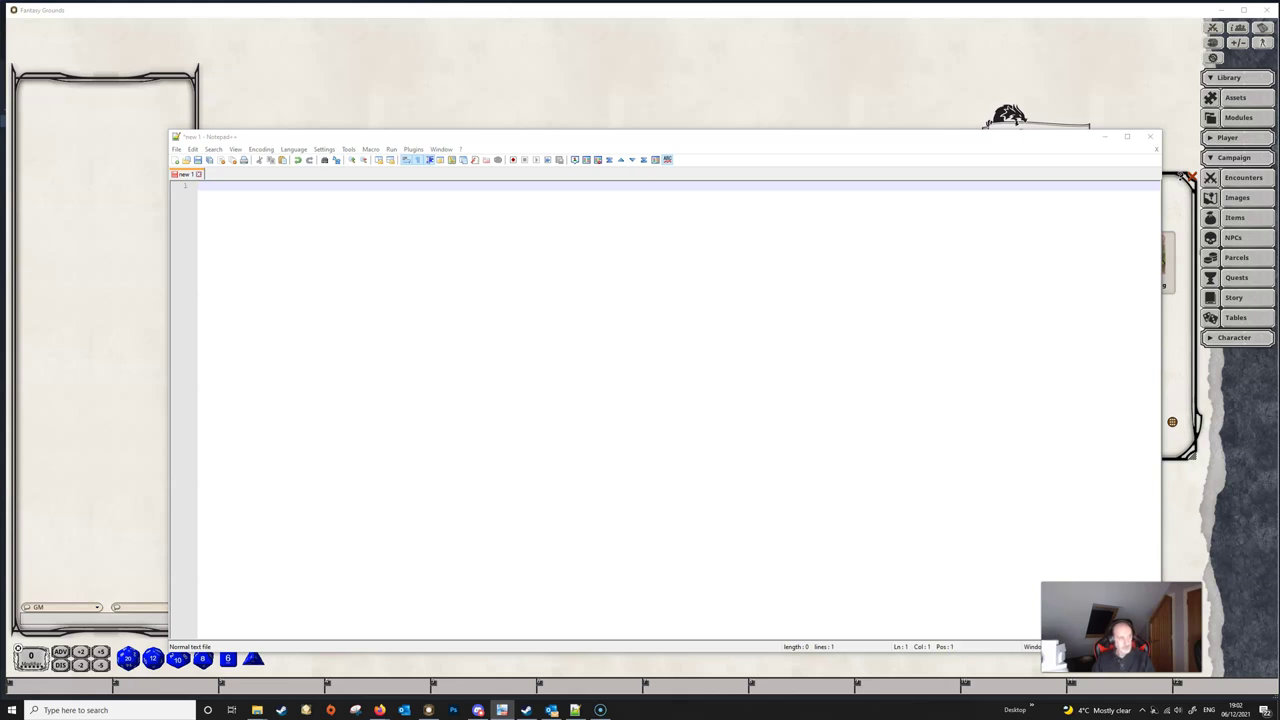
pyautogui.click(277, 191)
pyautogui.hotkey('ctrl', 'v')
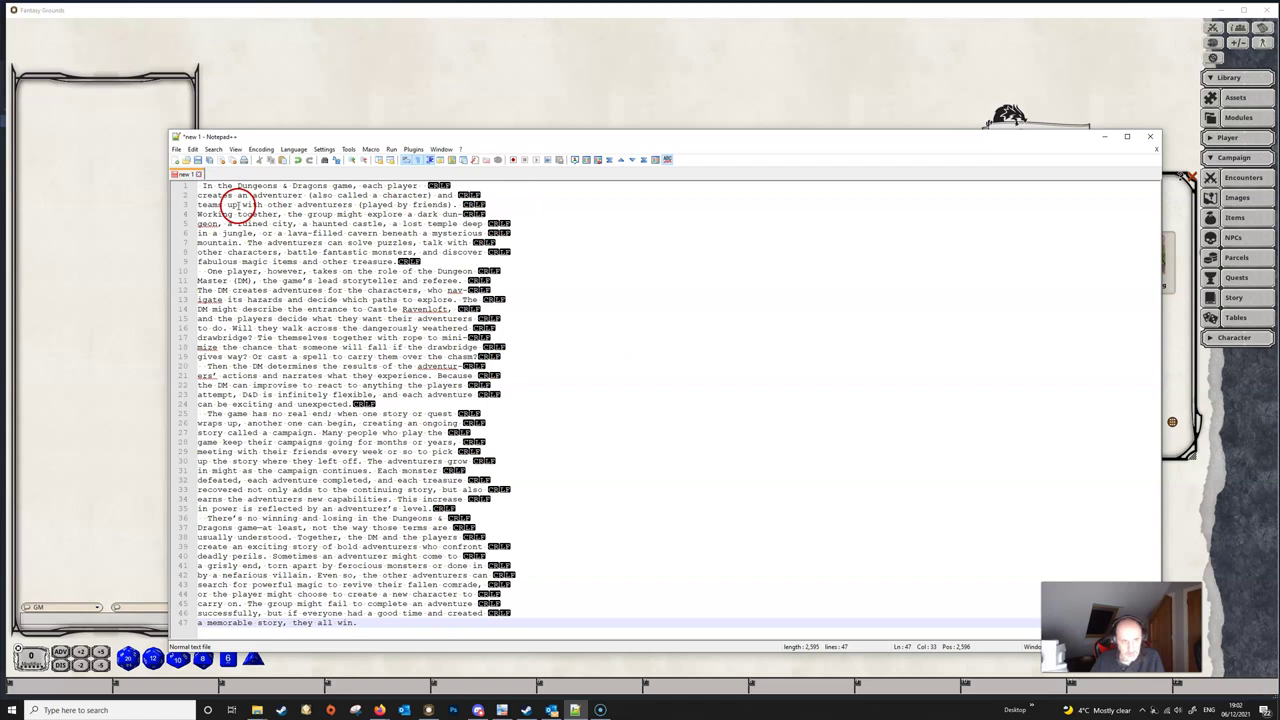
# Step: Join the broken lines of the pasted text so that each of its five paragraphs becomes a single line
pyautogui.moveTo(289, 186); pyautogui.dragTo(247, 261)
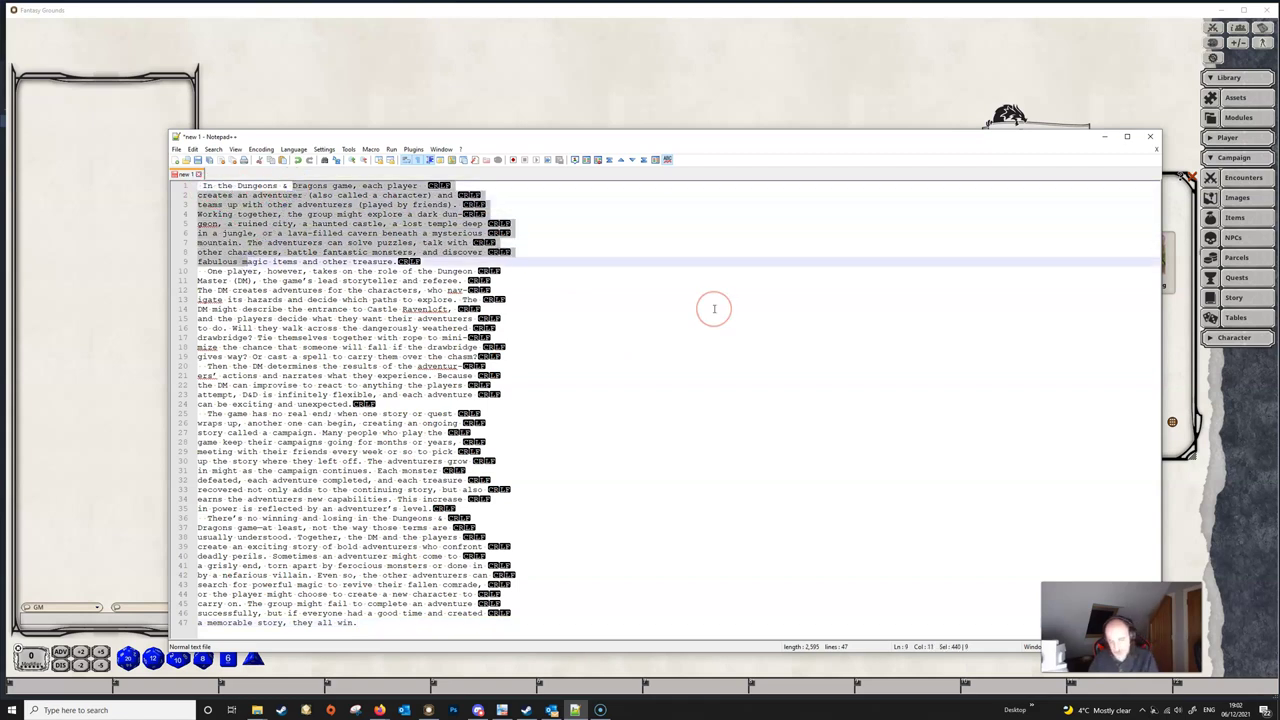
pyautogui.hotkey('ctrl', 'j')
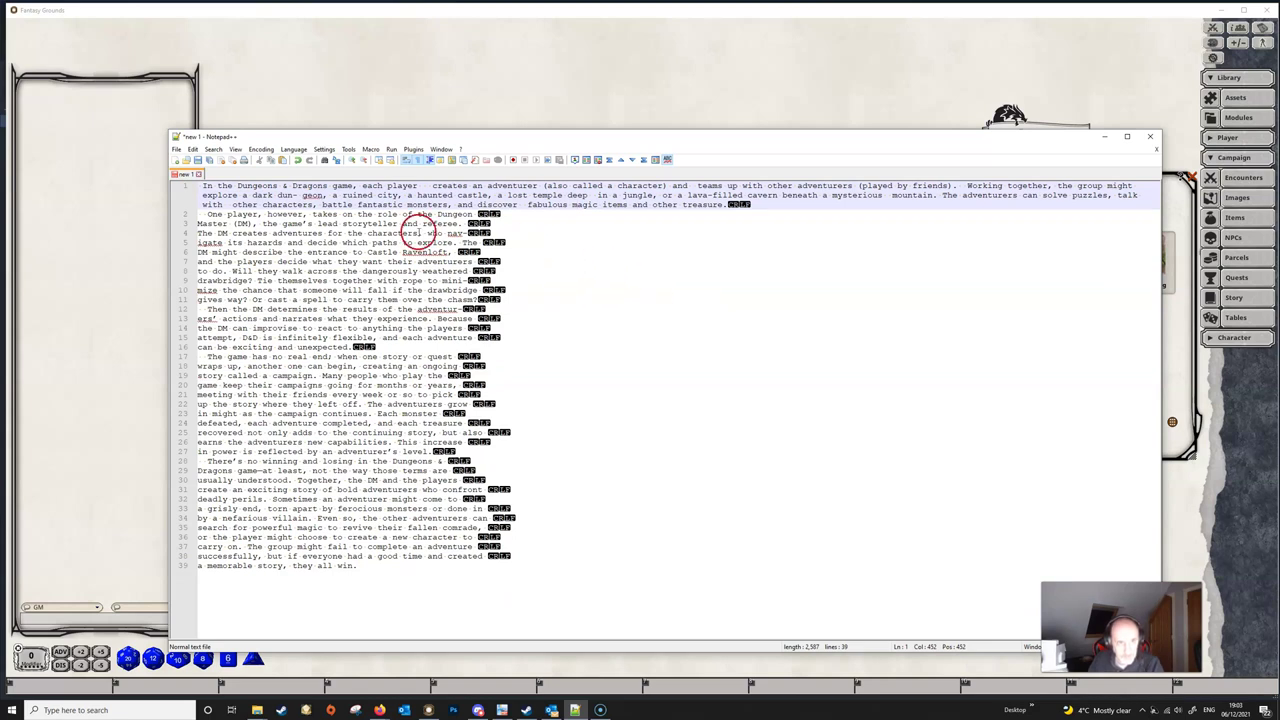
pyautogui.moveTo(392, 214); pyautogui.dragTo(300, 299)
pyautogui.hotkey('ctrl', 'j')
pyautogui.click(353, 244)
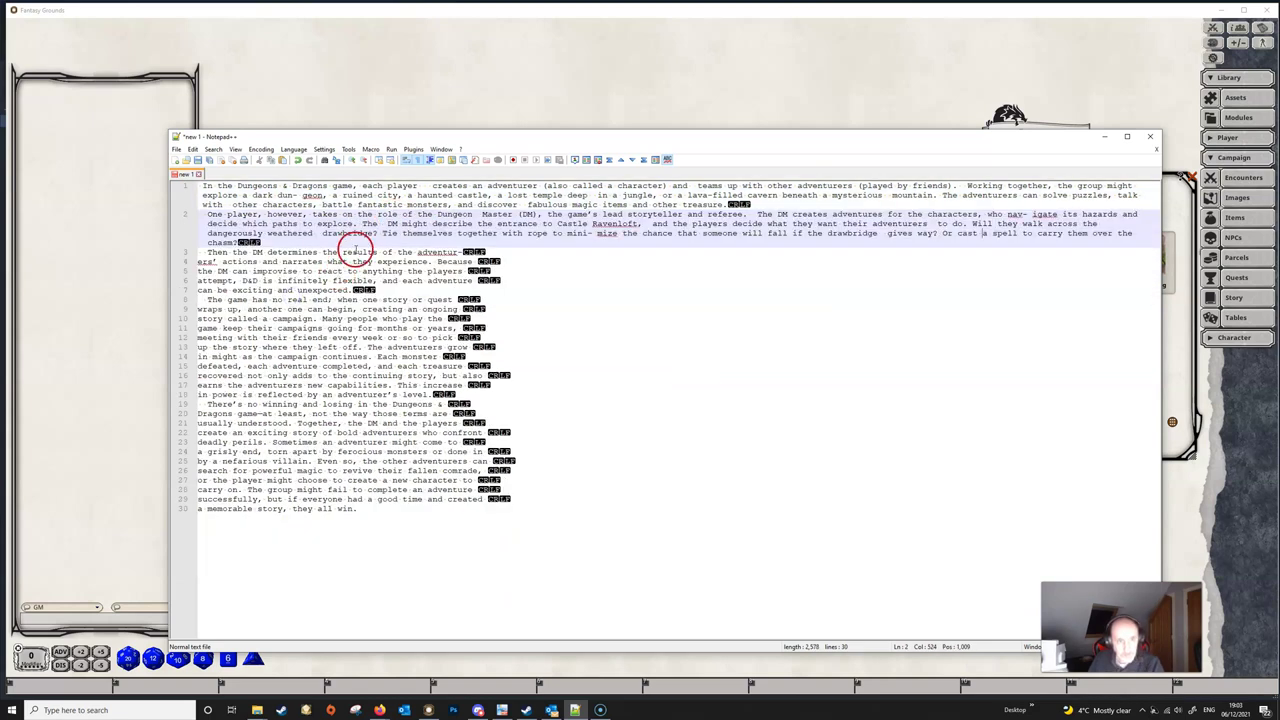
pyautogui.moveTo(355, 252); pyautogui.dragTo(303, 290)
pyautogui.hotkey('ctrl', 'j')
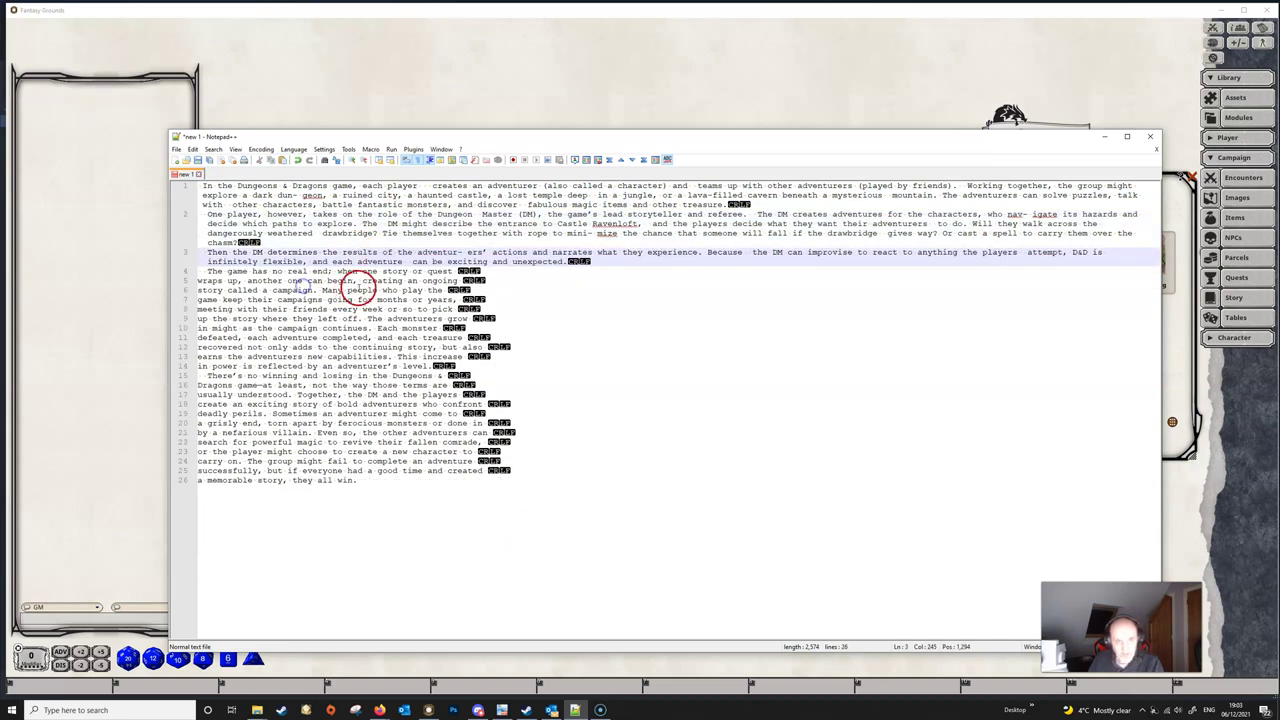
pyautogui.click(380, 262)
pyautogui.moveTo(380, 270); pyautogui.dragTo(250, 366)
pyautogui.hotkey('ctrl', 'j')
pyautogui.moveTo(375, 309); pyautogui.dragTo(245, 408)
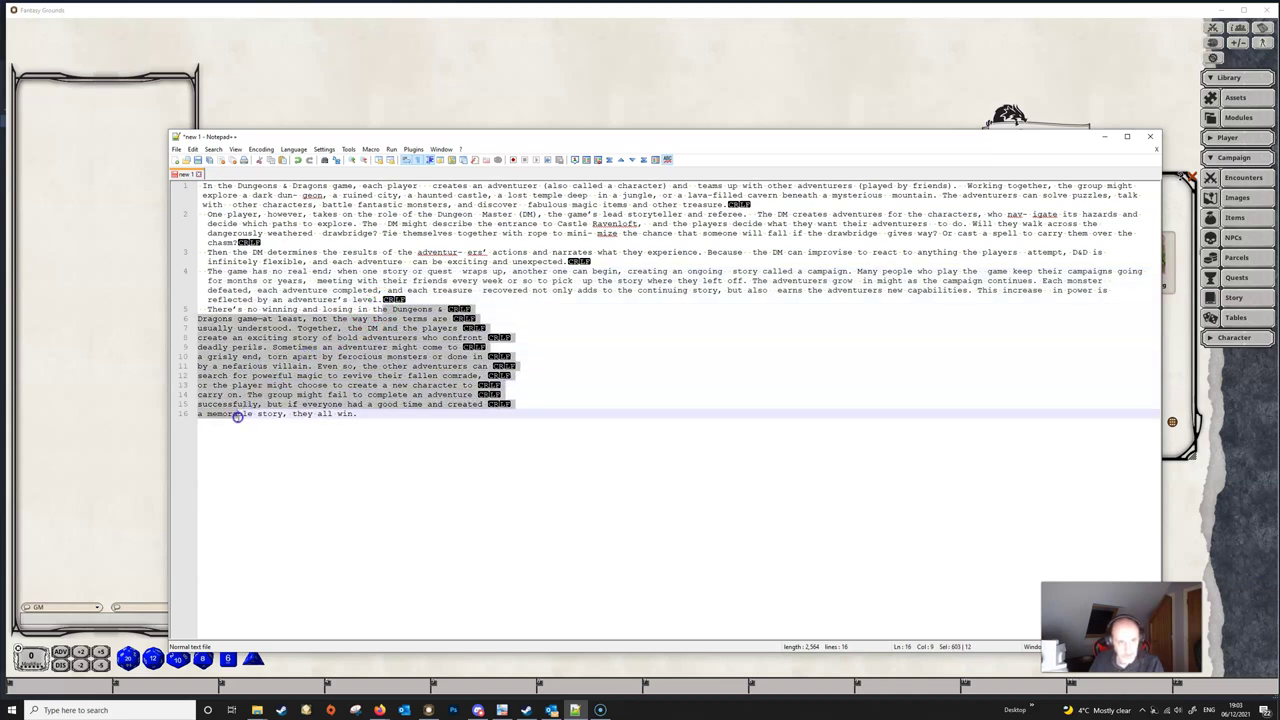
pyautogui.hotkey('ctrl', 'j')
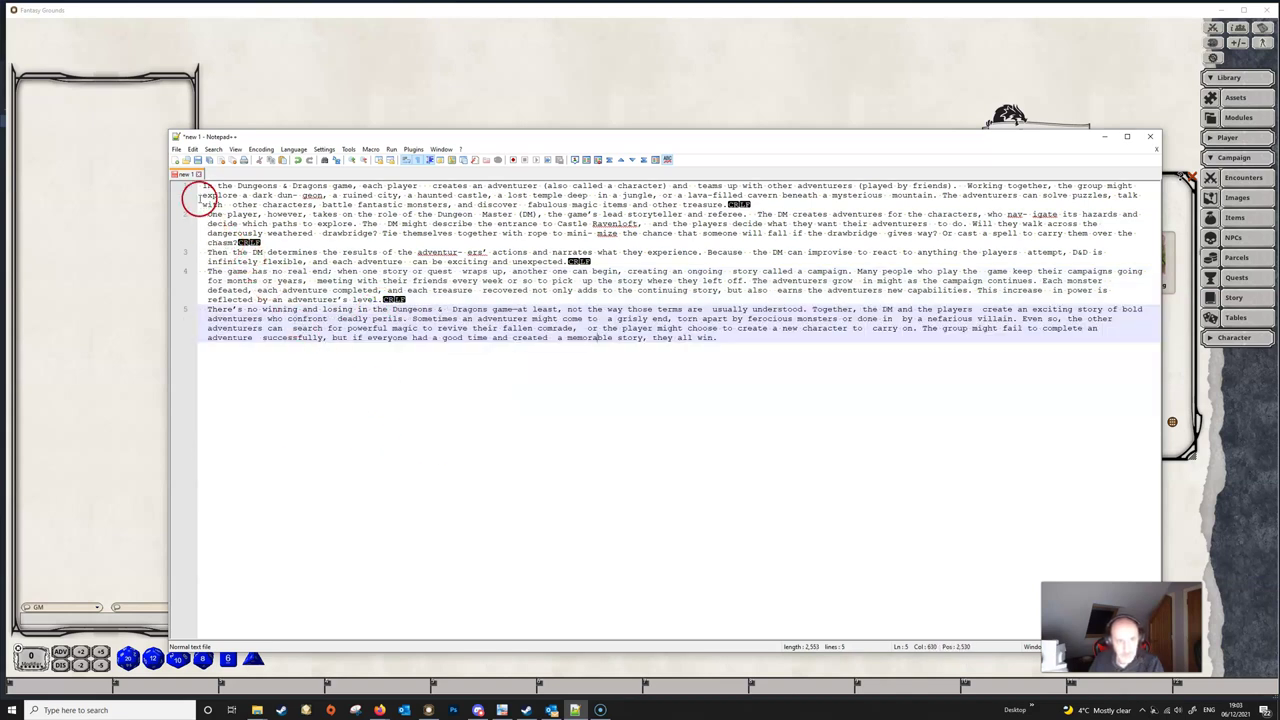
# Step: Remove the leading spaces from the start of all five paragraphs
pyautogui.click(198, 187)
pyautogui.press('Delete')
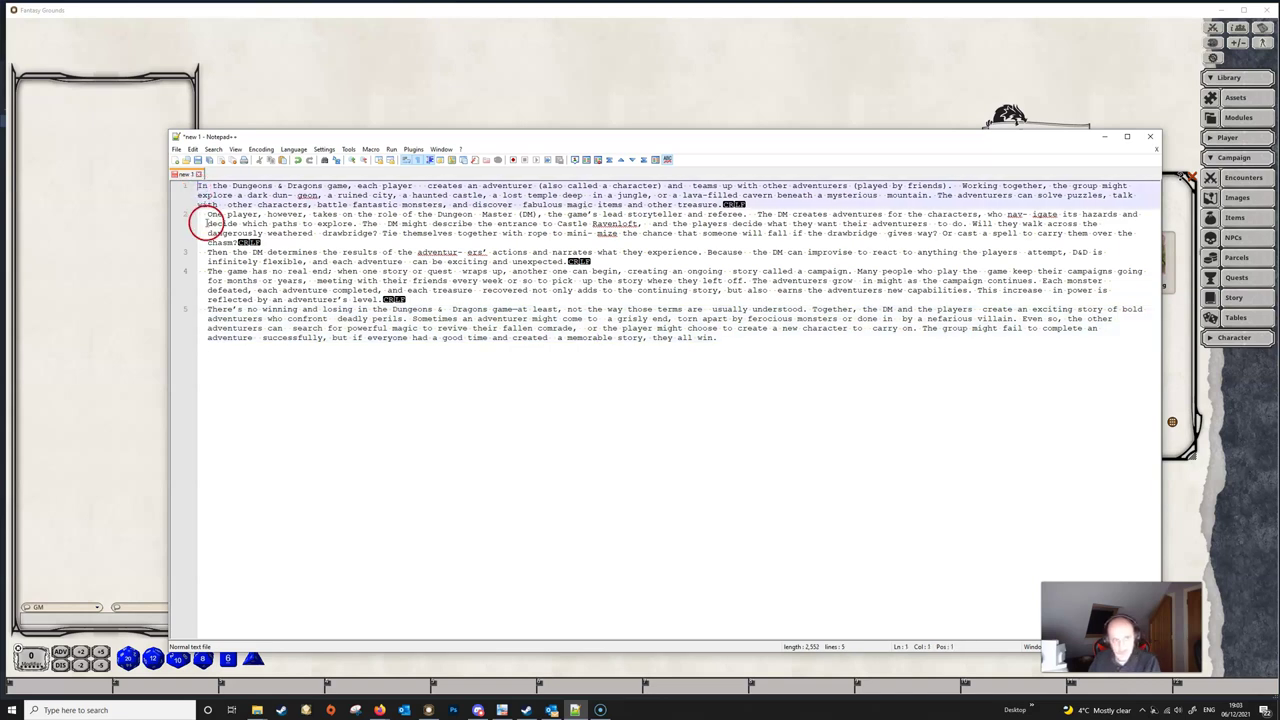
pyautogui.click(205, 215)
pyautogui.press('Delete')
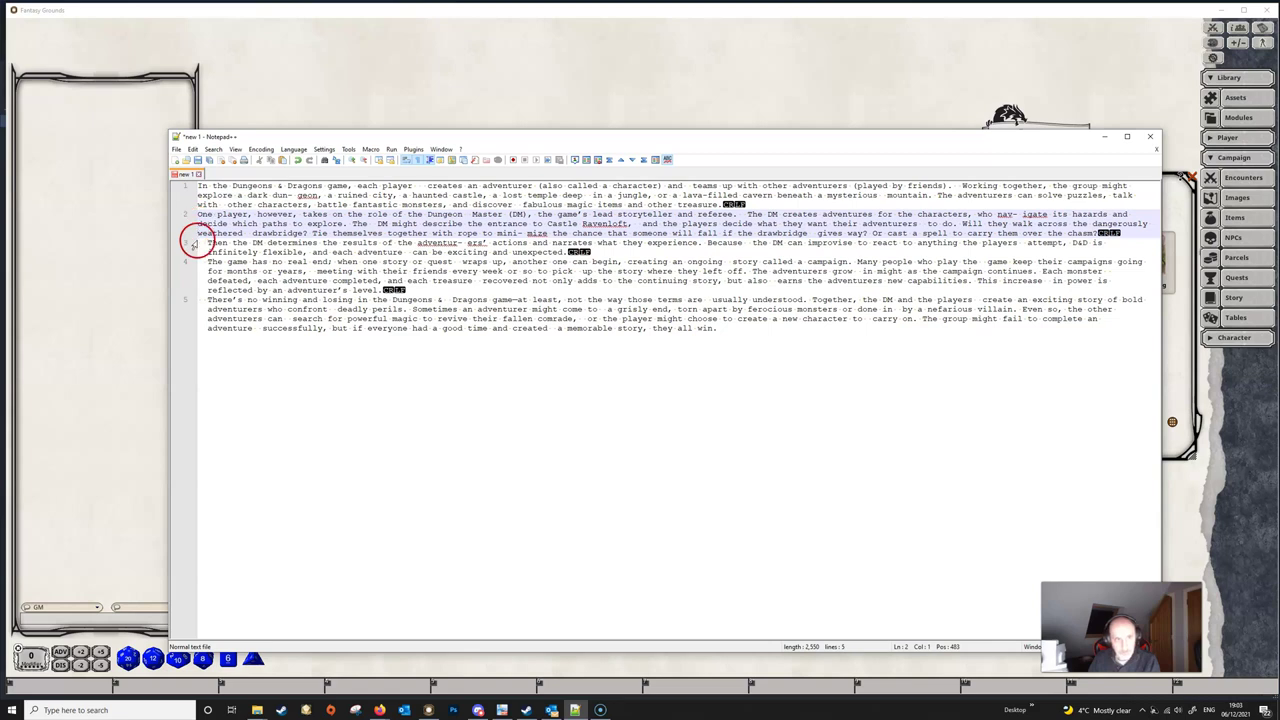
pyautogui.click(199, 243)
pyautogui.press('Delete')
pyautogui.press('Delete')
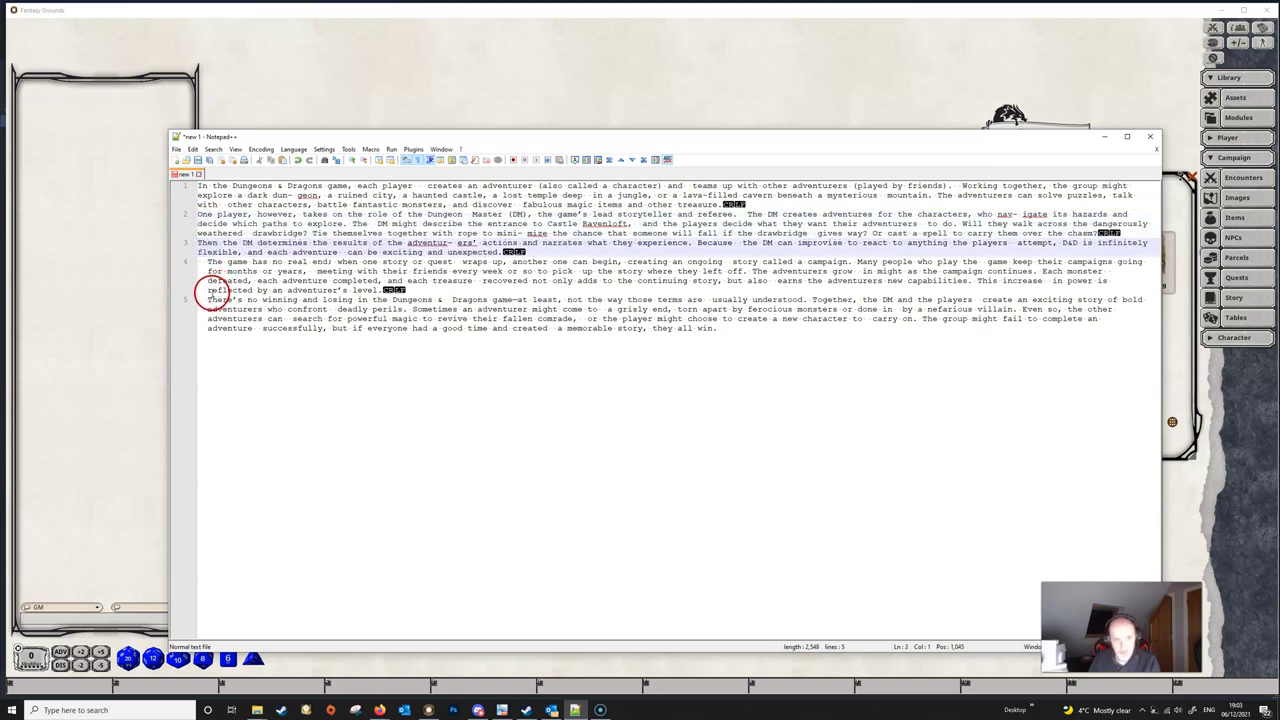
pyautogui.click(190, 261)
pyautogui.press('Delete')
pyautogui.press('Delete')
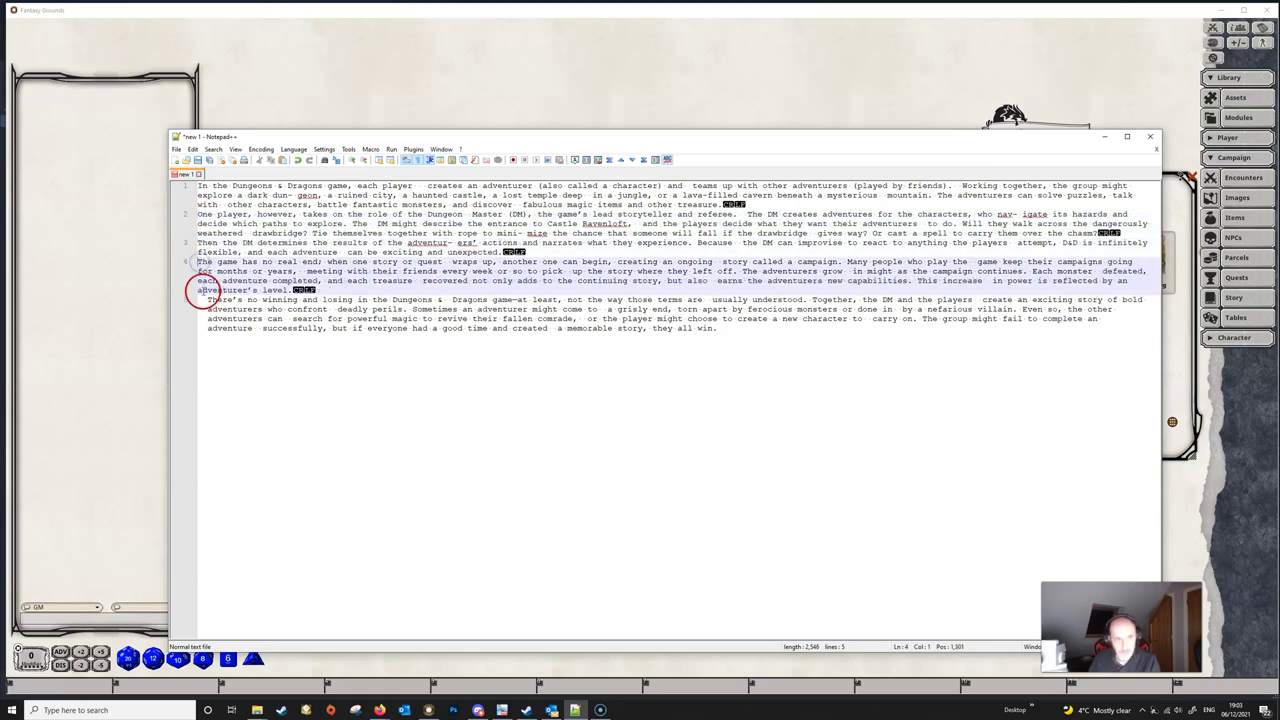
pyautogui.click(198, 299)
pyautogui.press('Delete')
pyautogui.press('Delete')
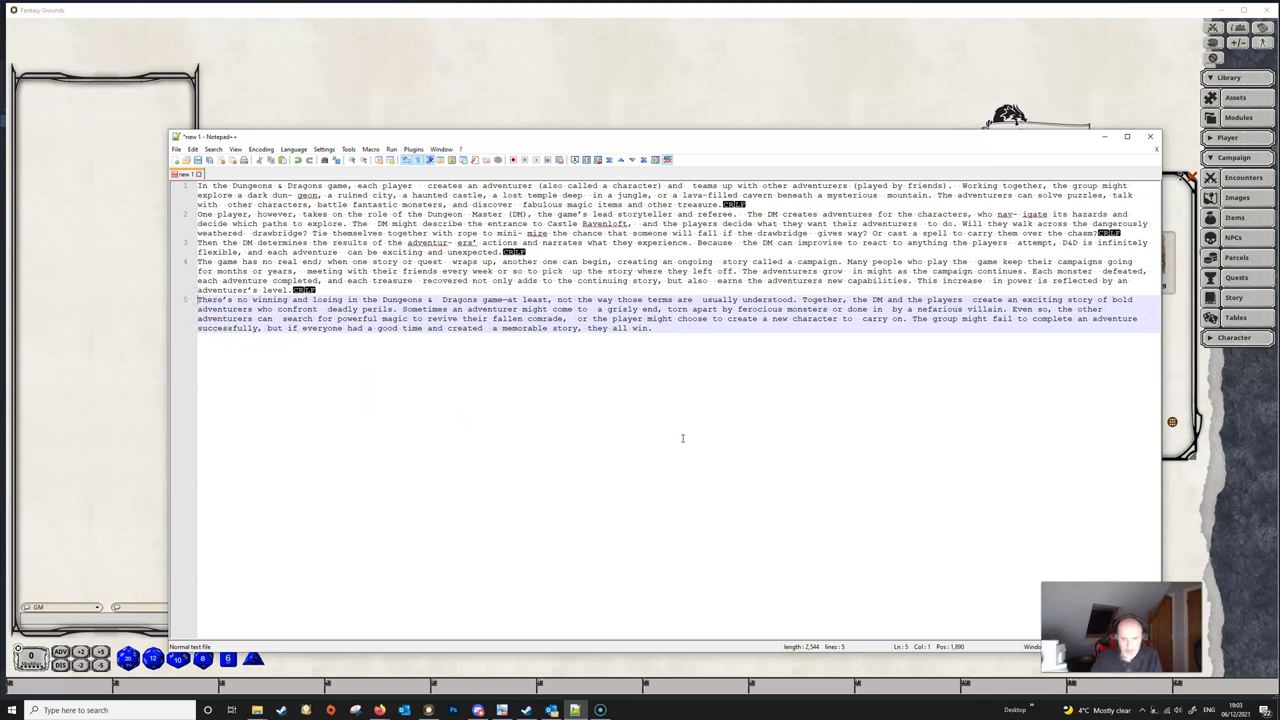
# Step: Open the find-and-replace dialog for the text and start editing the search term
pyautogui.hotkey('ctrl', 'f')
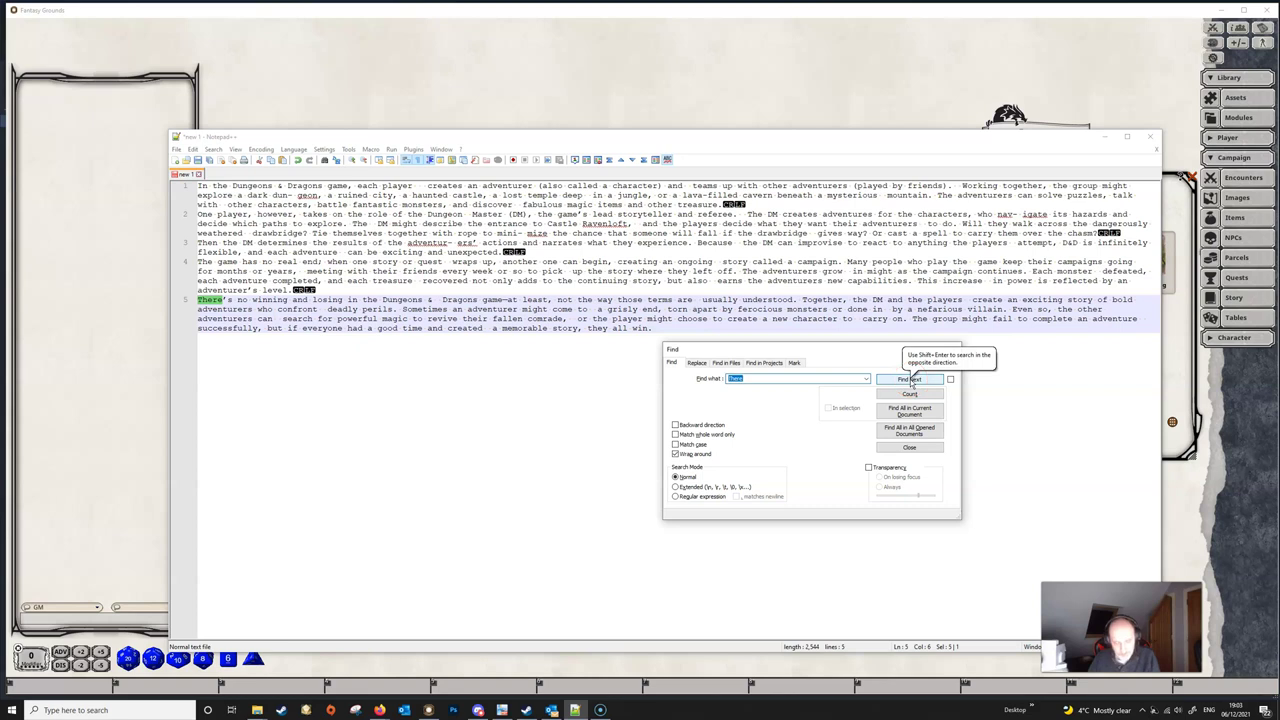
pyautogui.moveTo(866, 348); pyautogui.dragTo(828, 362)
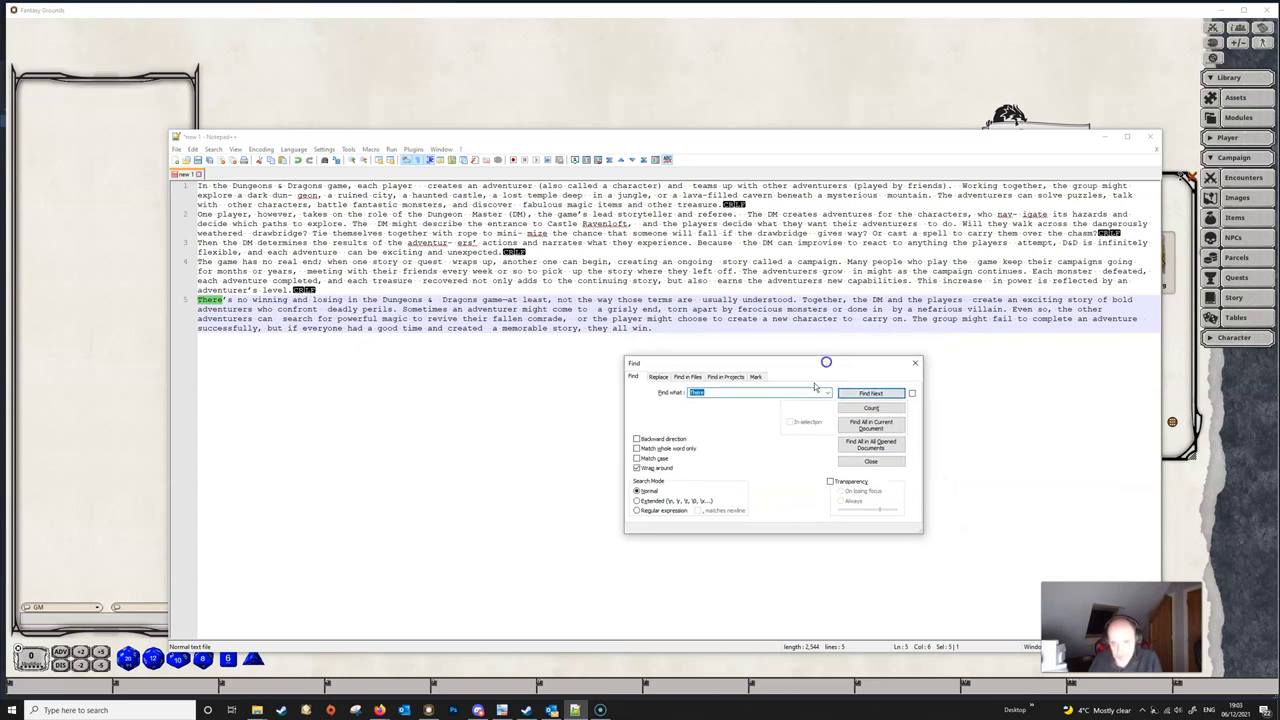
pyautogui.click(659, 376)
pyautogui.click(703, 391)
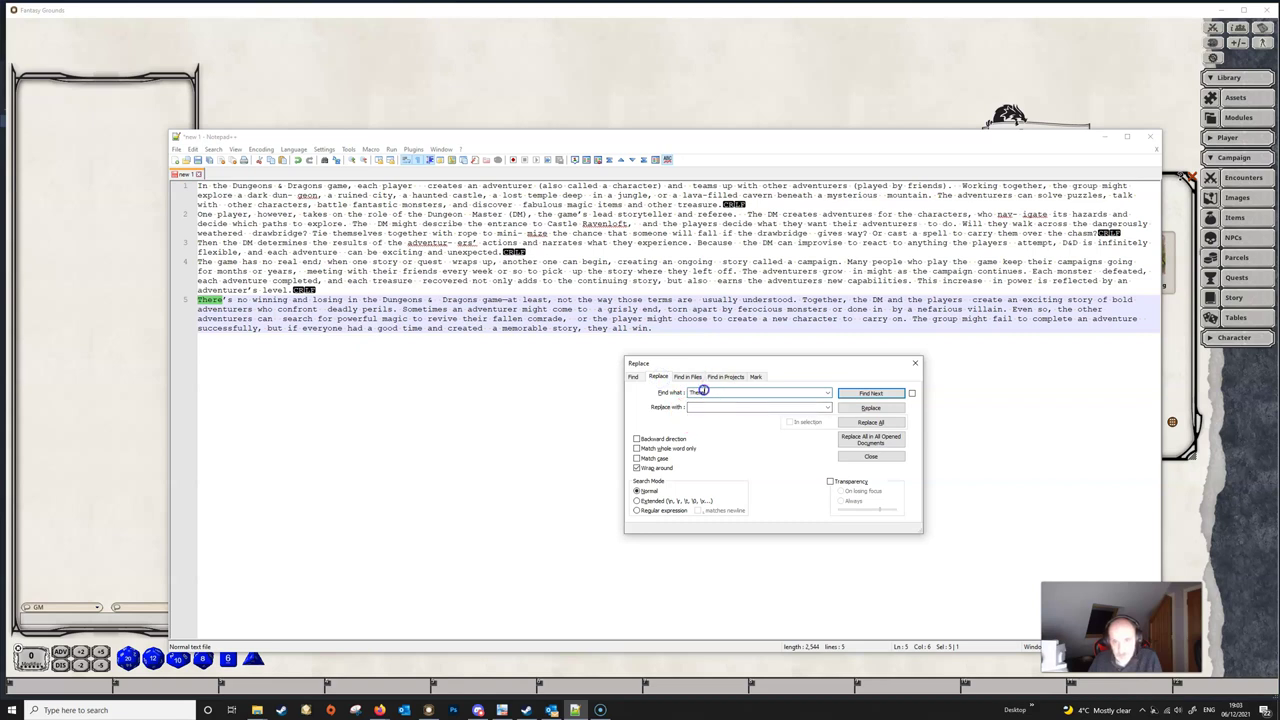